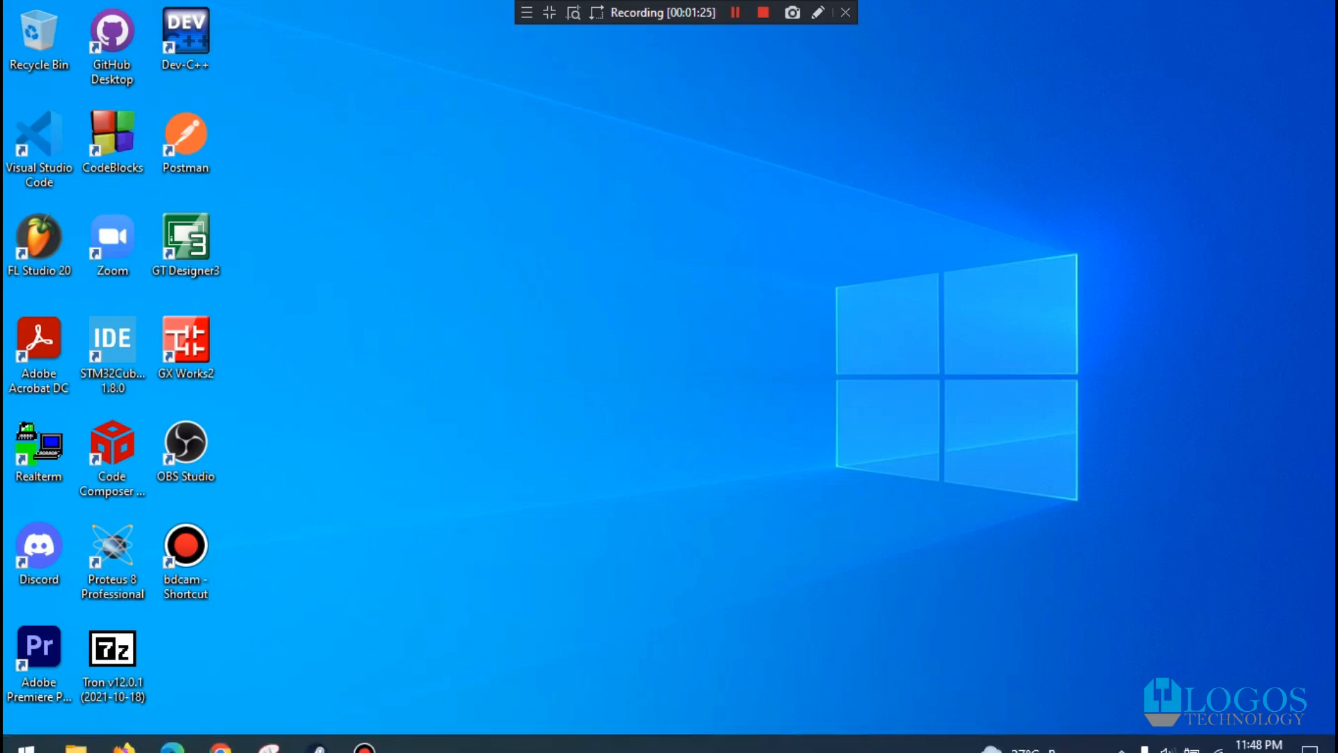
- Open the Microsoft 365 admin center from the Office home page and go to the Rooms & equipment resources
click(172, 733)
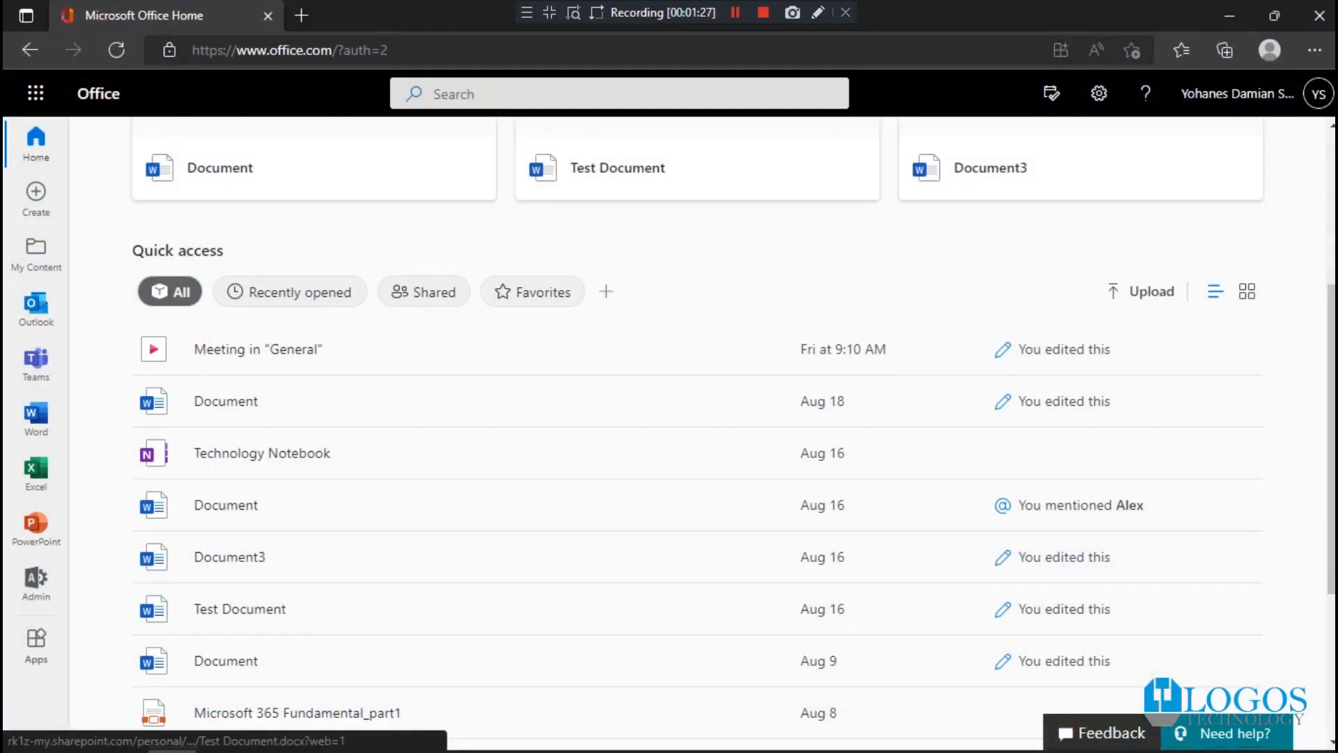
scroll(335, 354, up, 4)
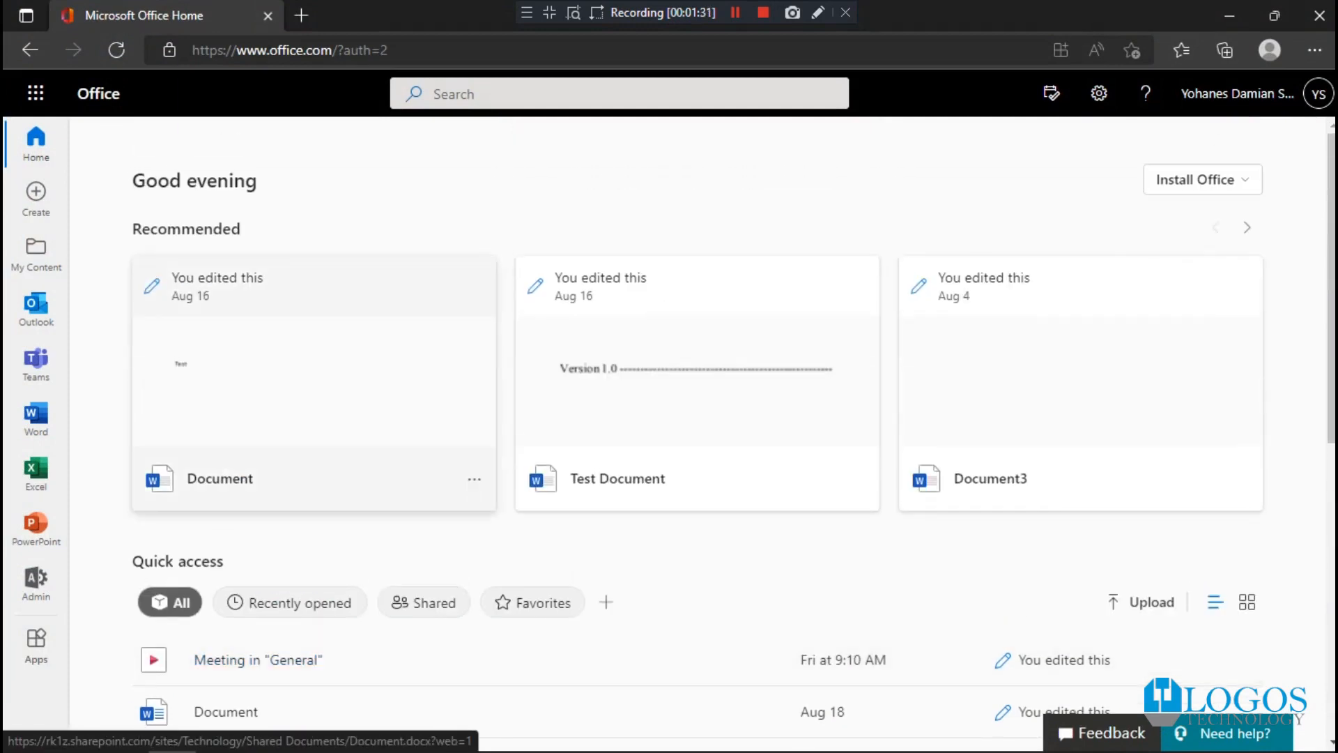
click(37, 582)
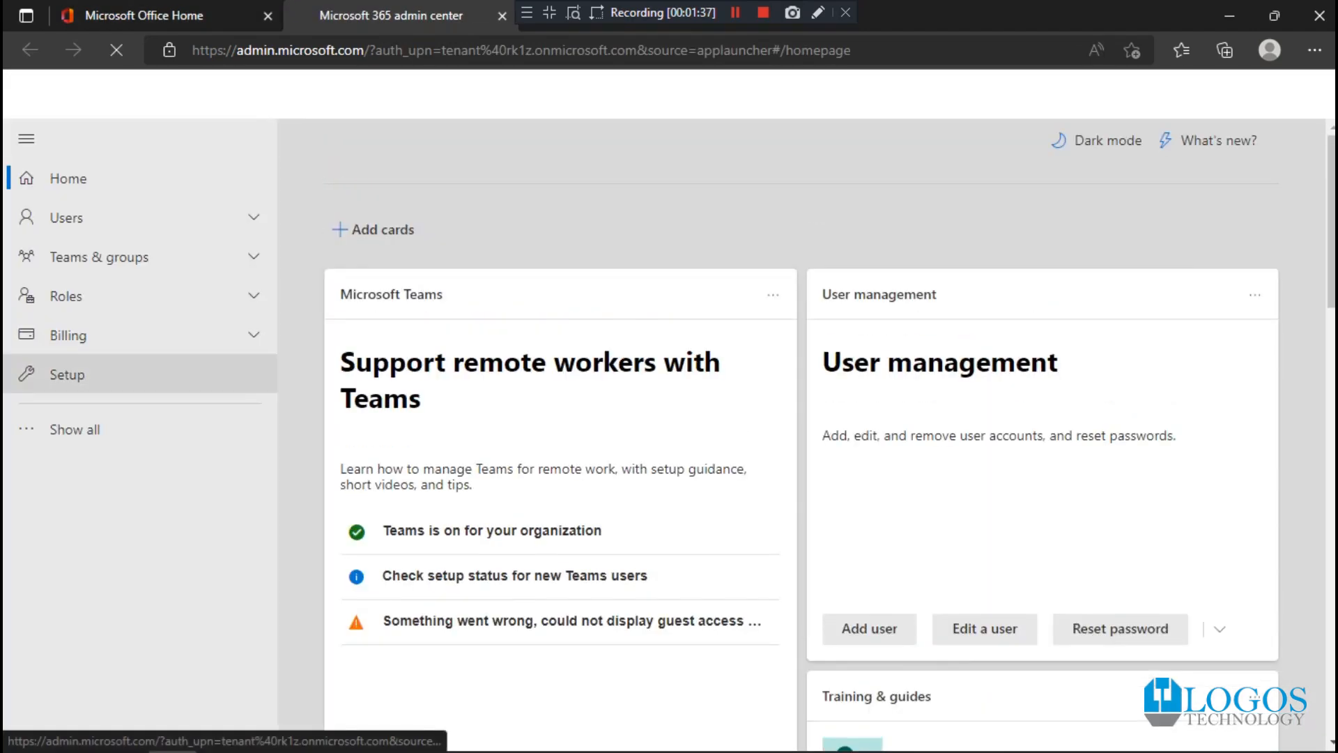
click(75, 429)
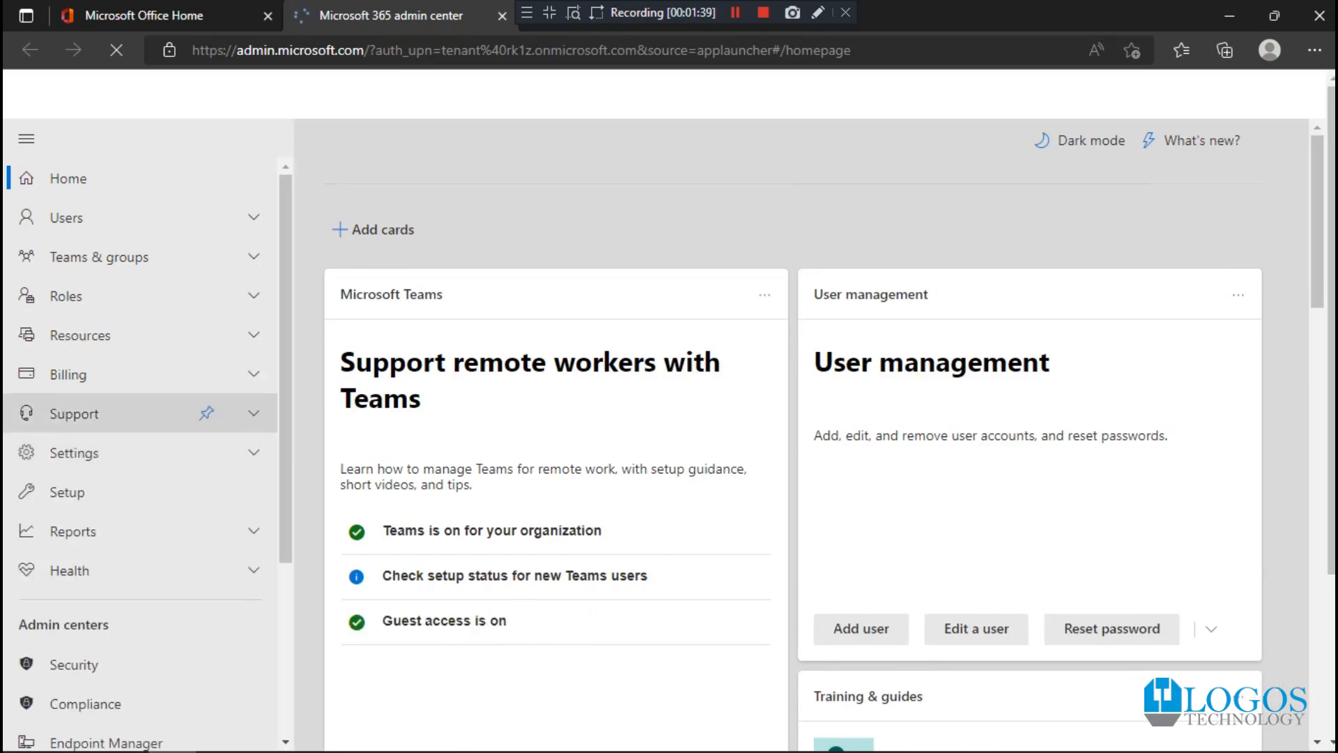
click(80, 336)
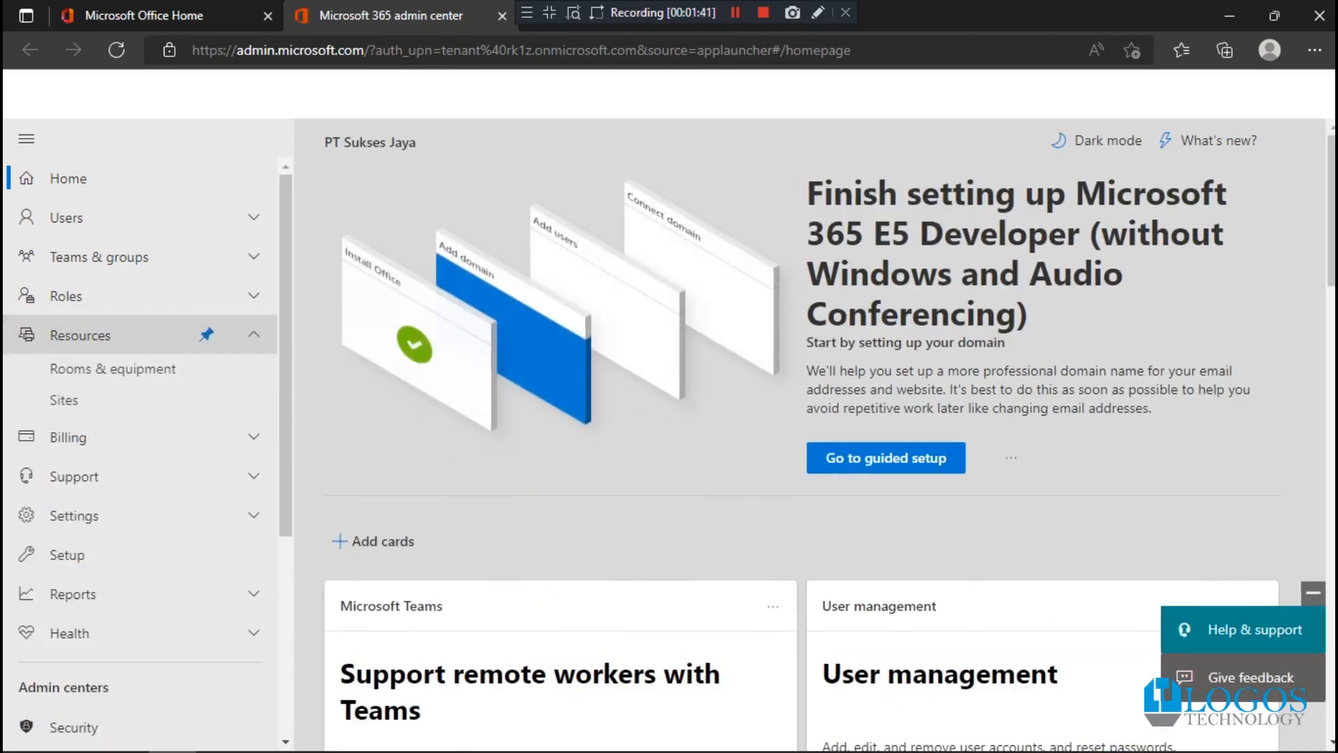
click(112, 371)
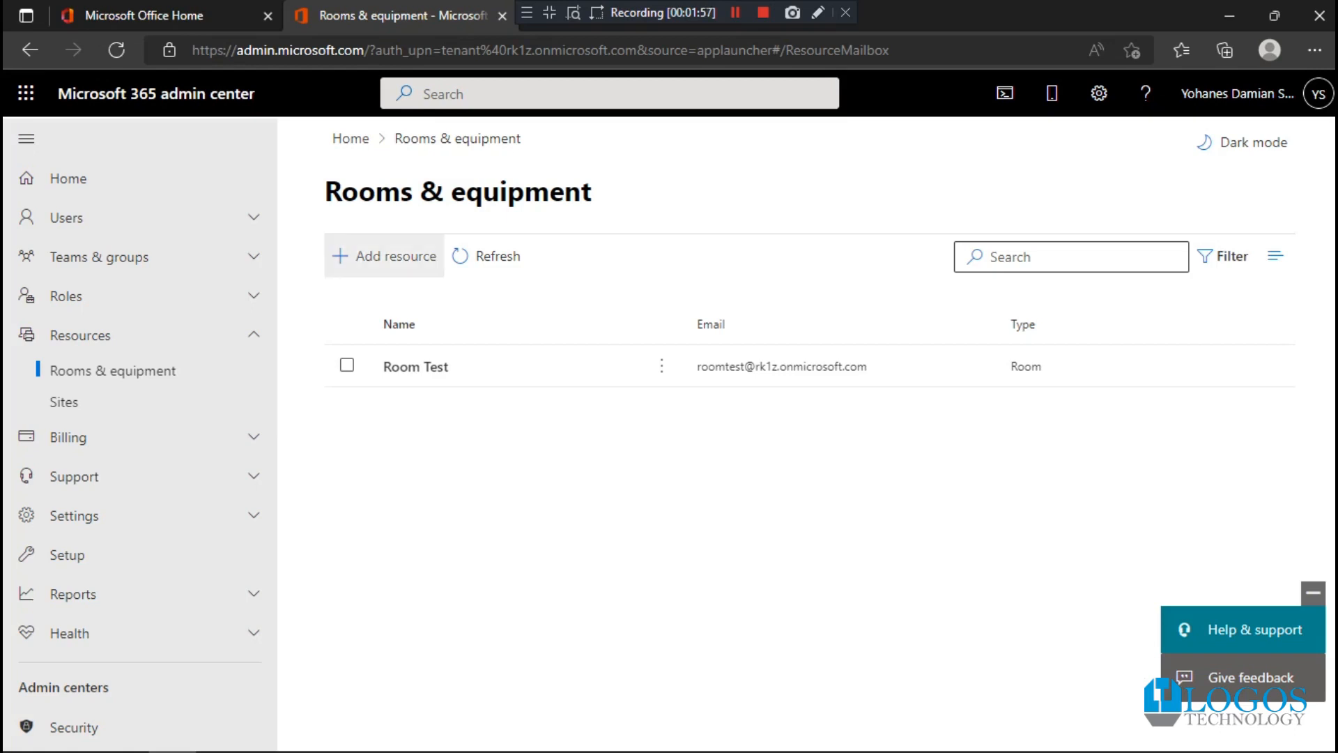
- Start adding a resource of type Room and name it Room 1
click(383, 255)
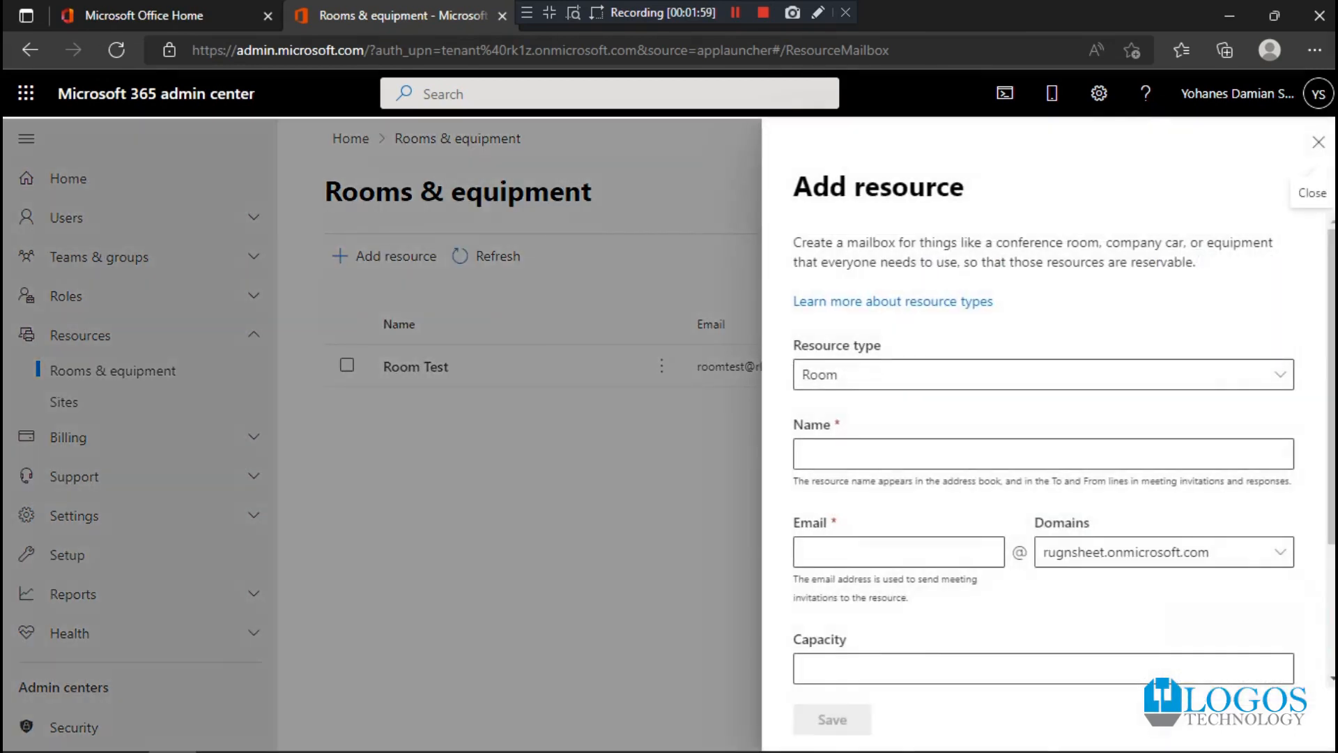
click(1043, 374)
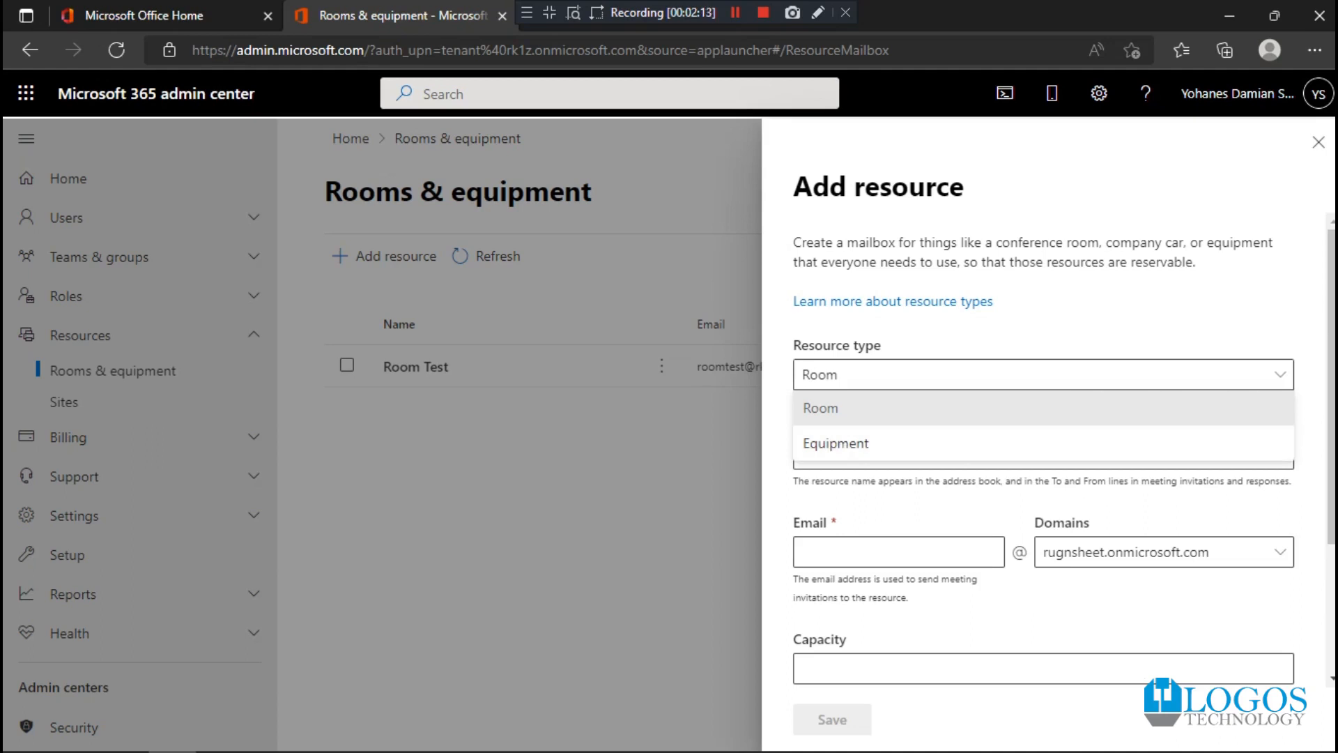
click(1044, 408)
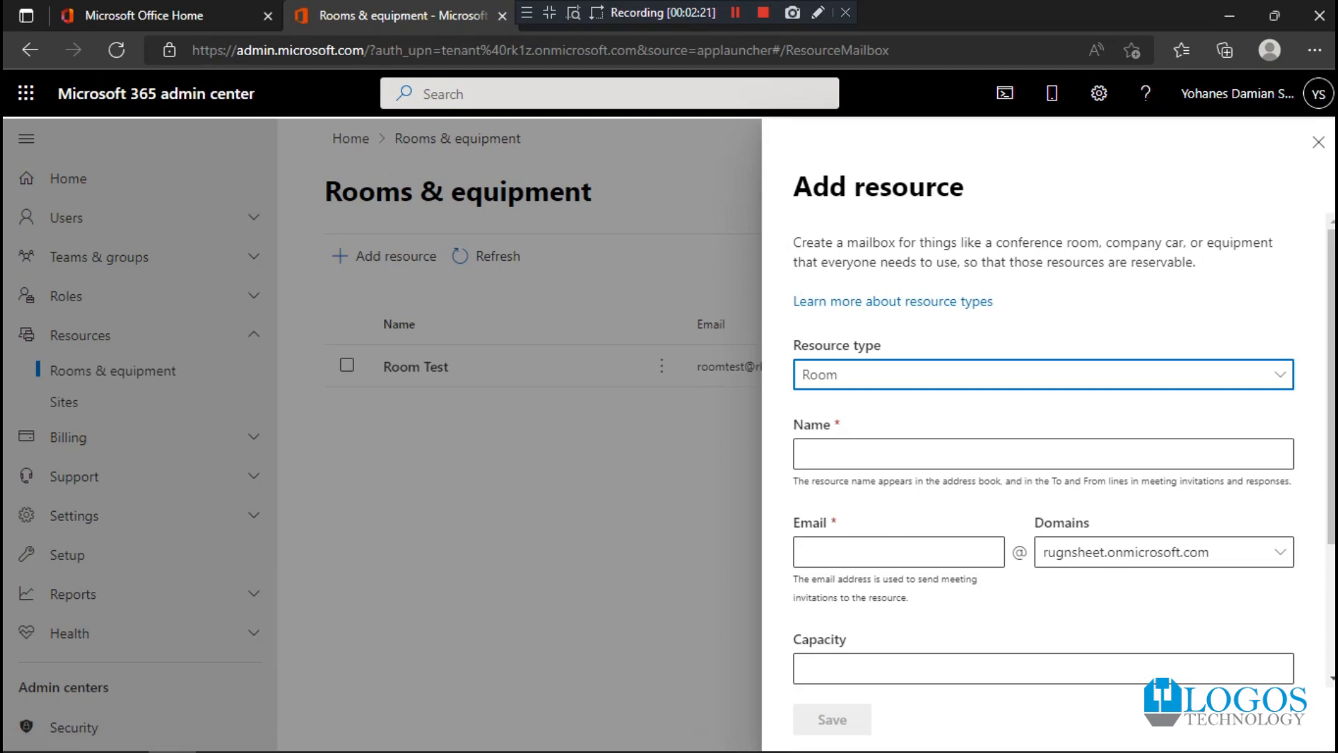
click(1024, 315)
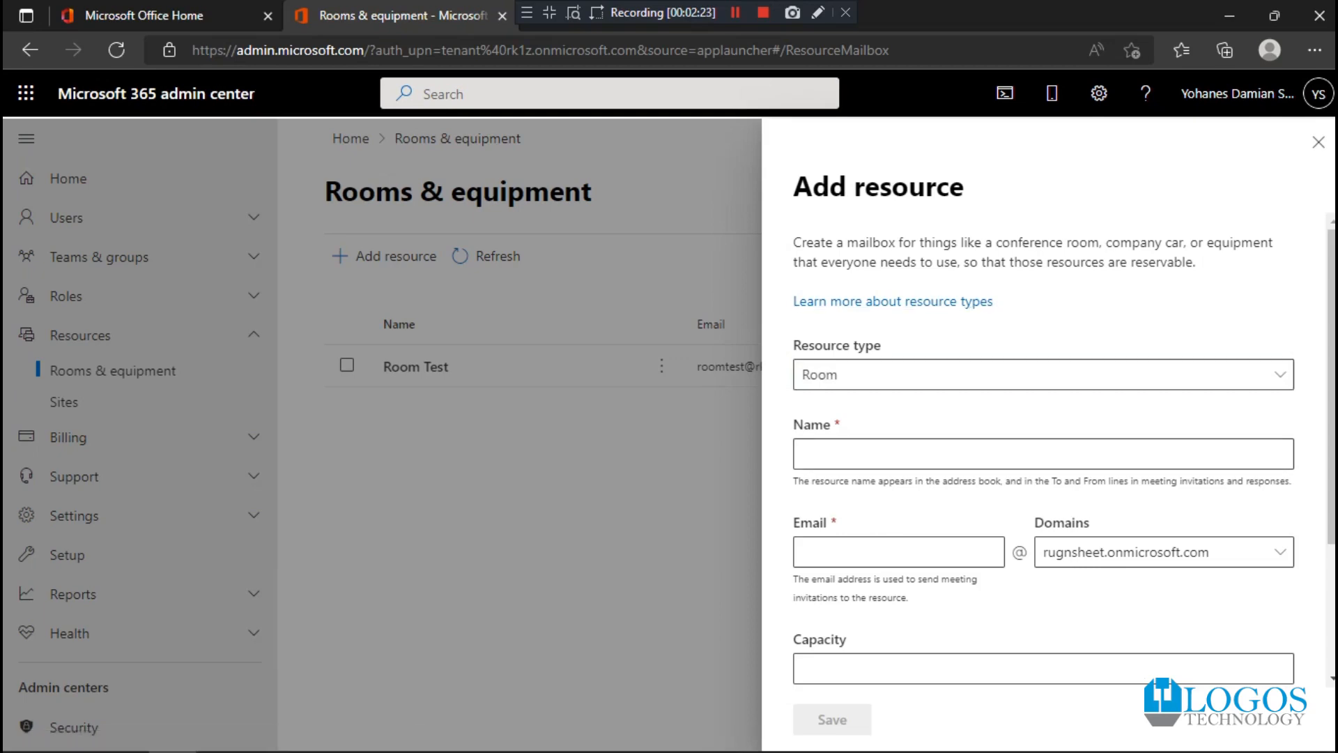
click(1032, 375)
click(1032, 375)
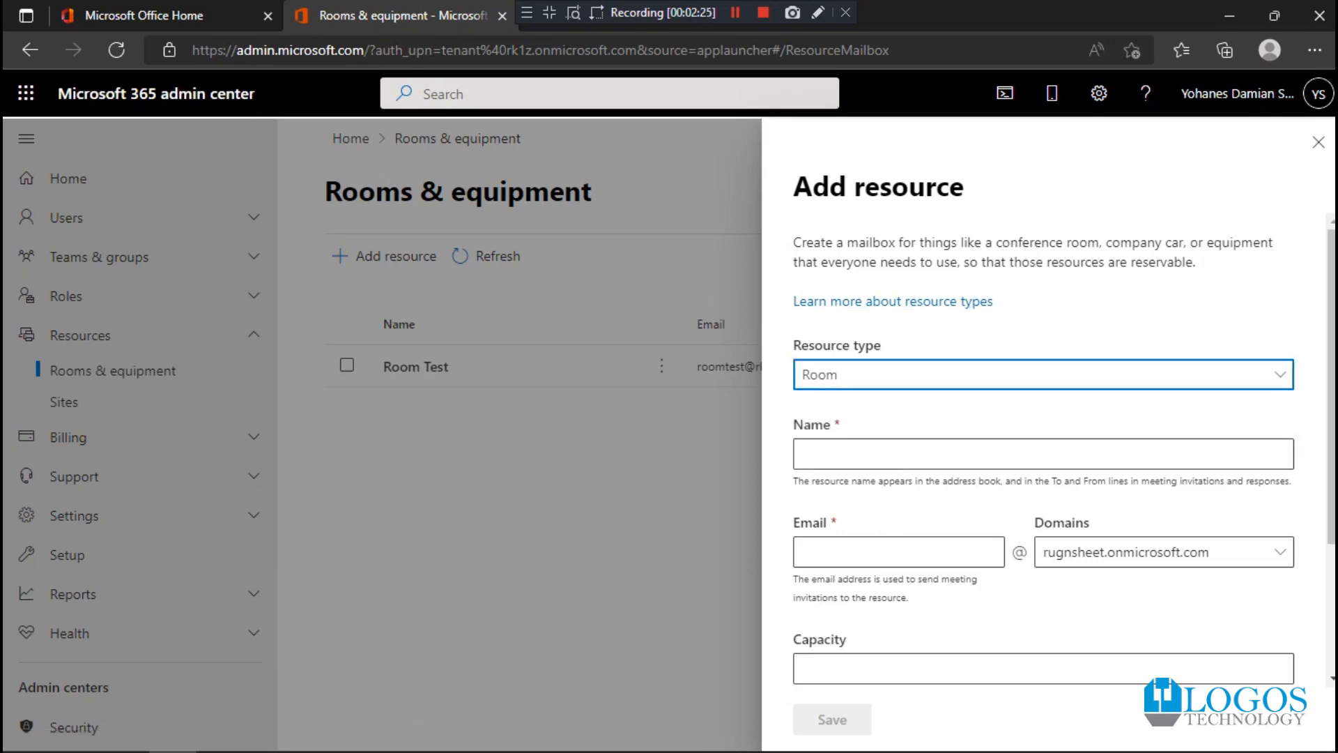
click(1025, 454)
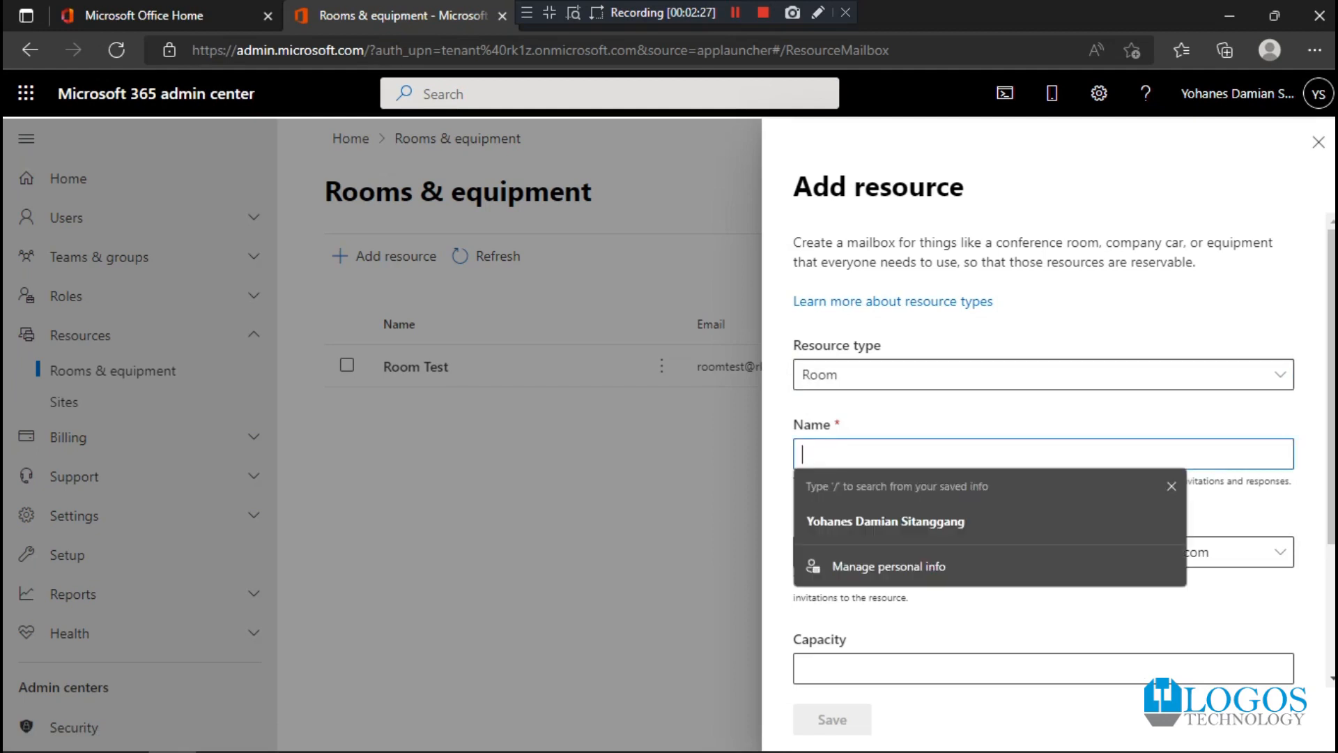
text(Room 11)
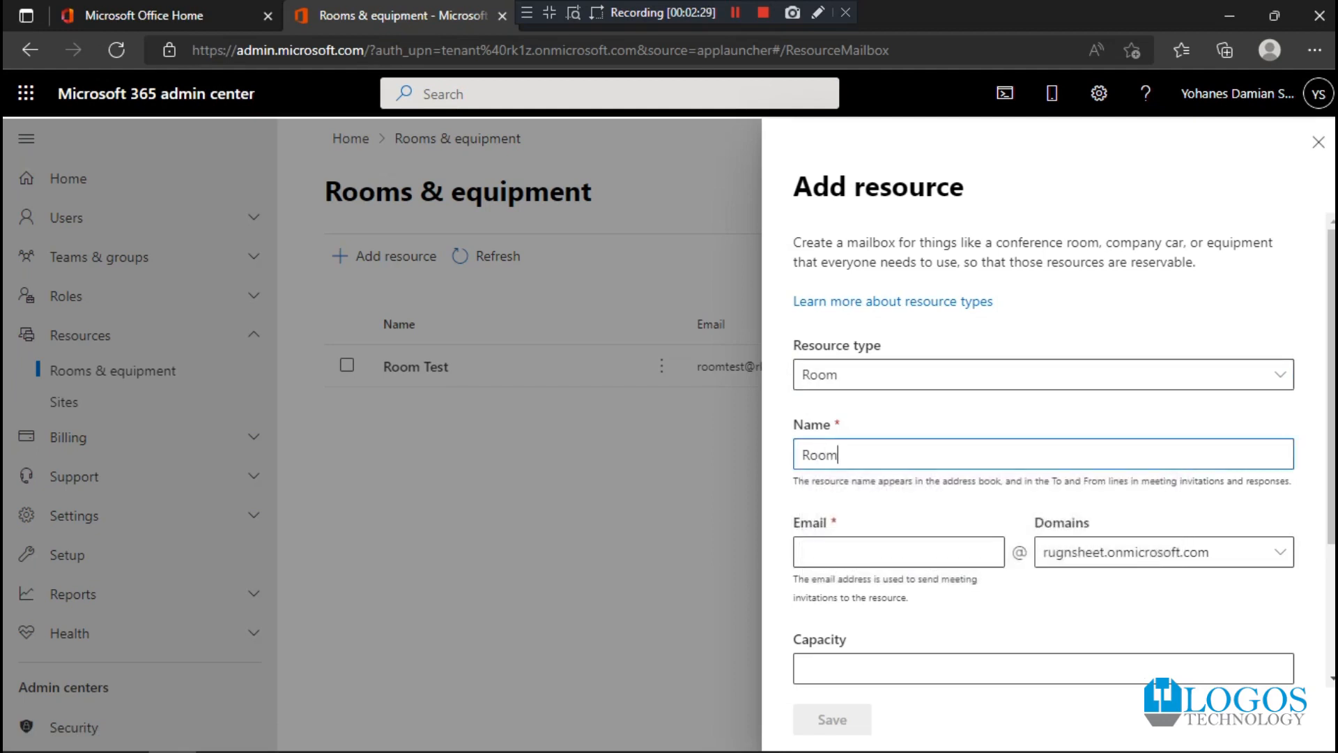
key(BackSpace)
key(Tab)
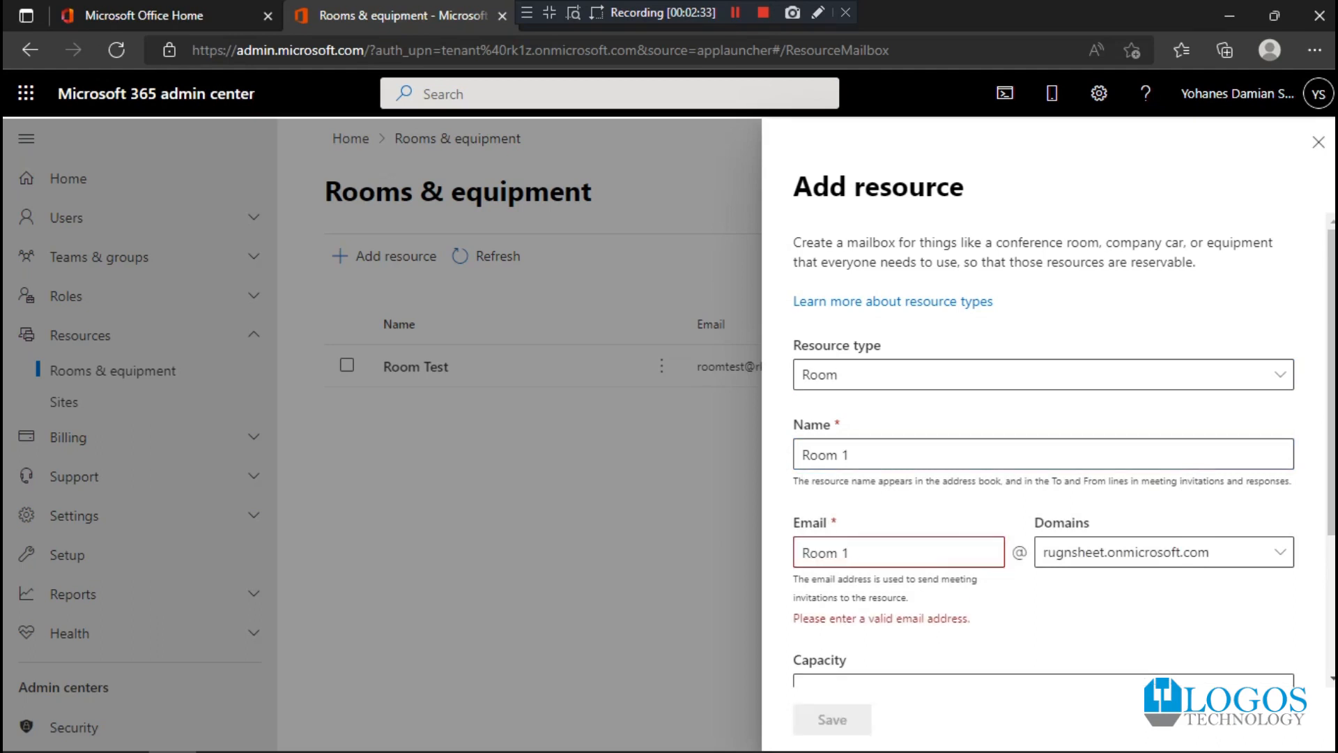
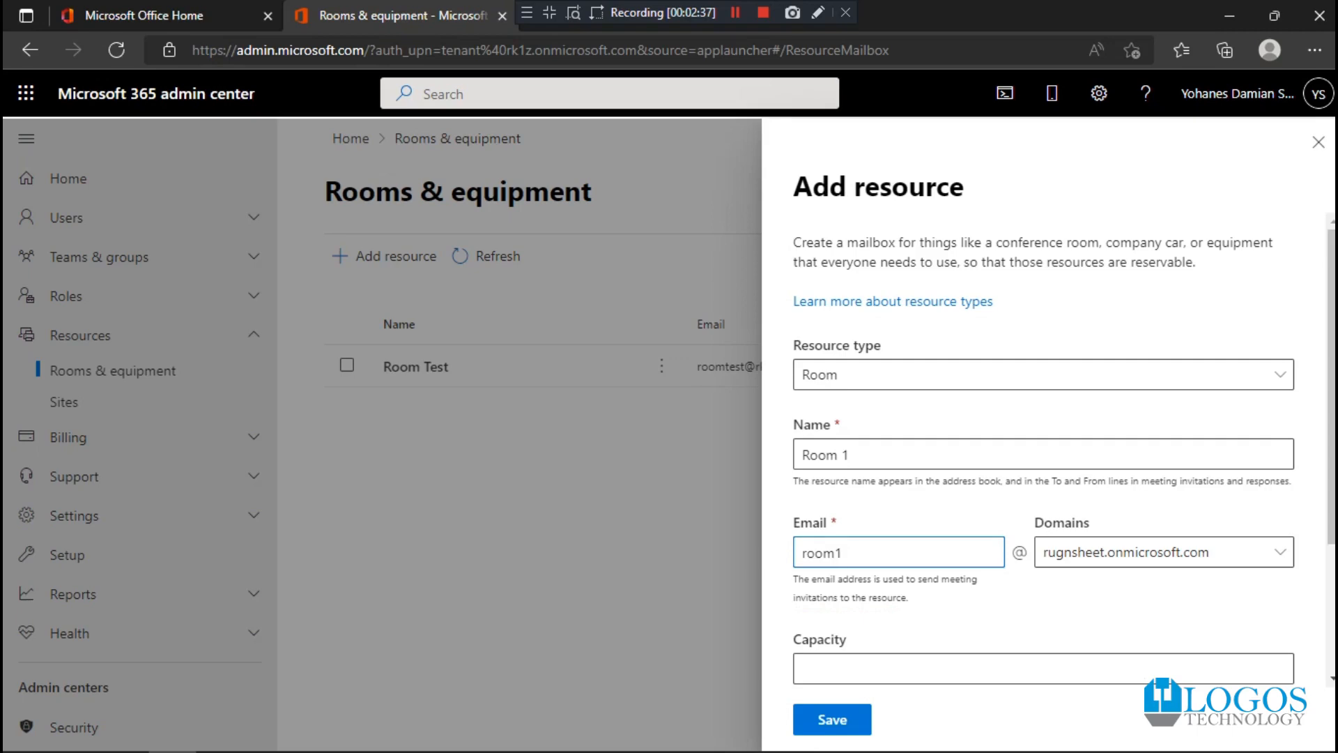
scroll(1046, 446, down, 2)
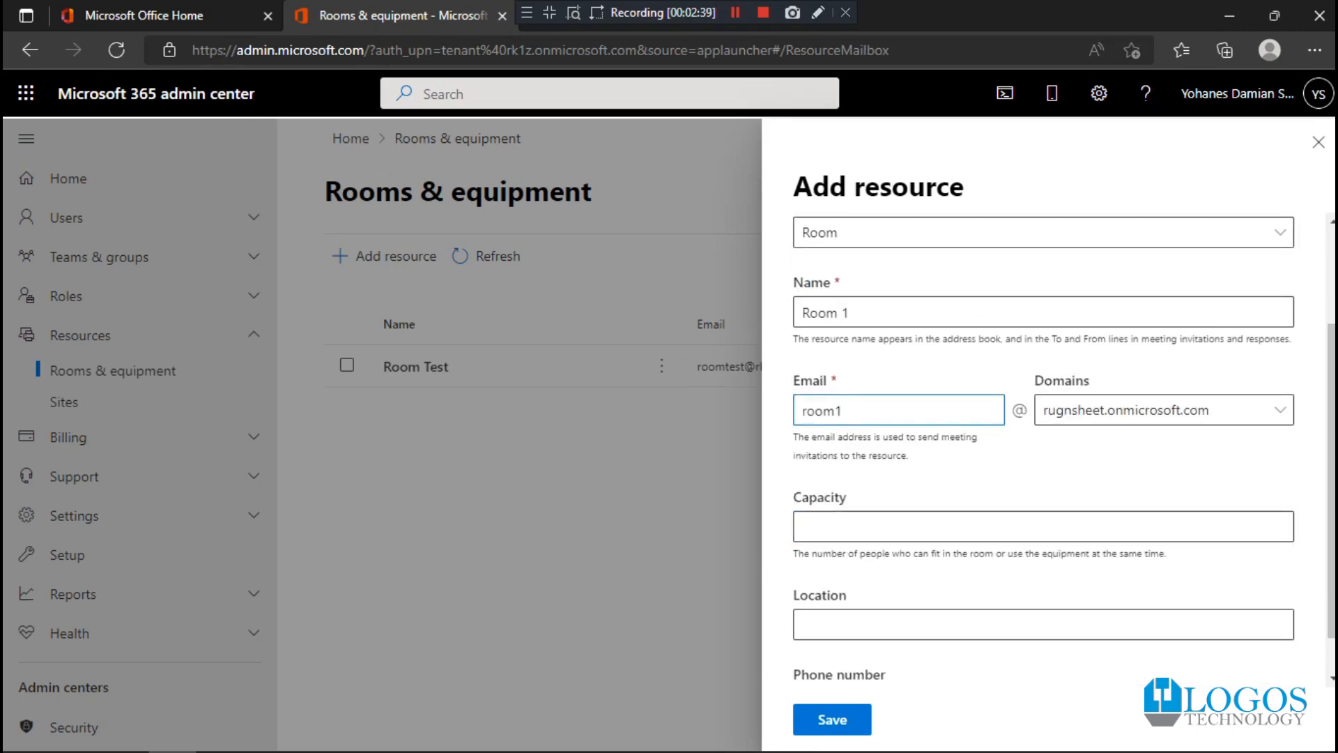
scroll(1045, 446, down, 1)
click(1043, 479)
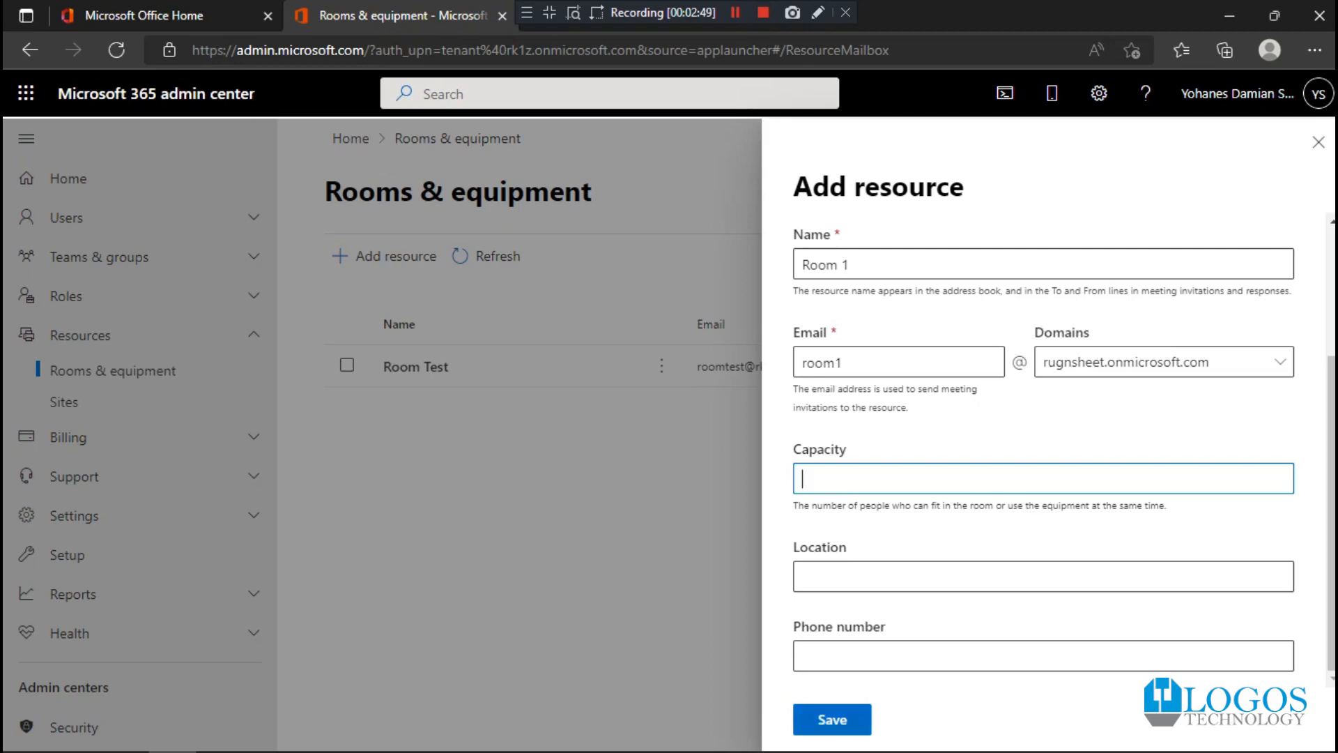
click(1164, 362)
click(1164, 394)
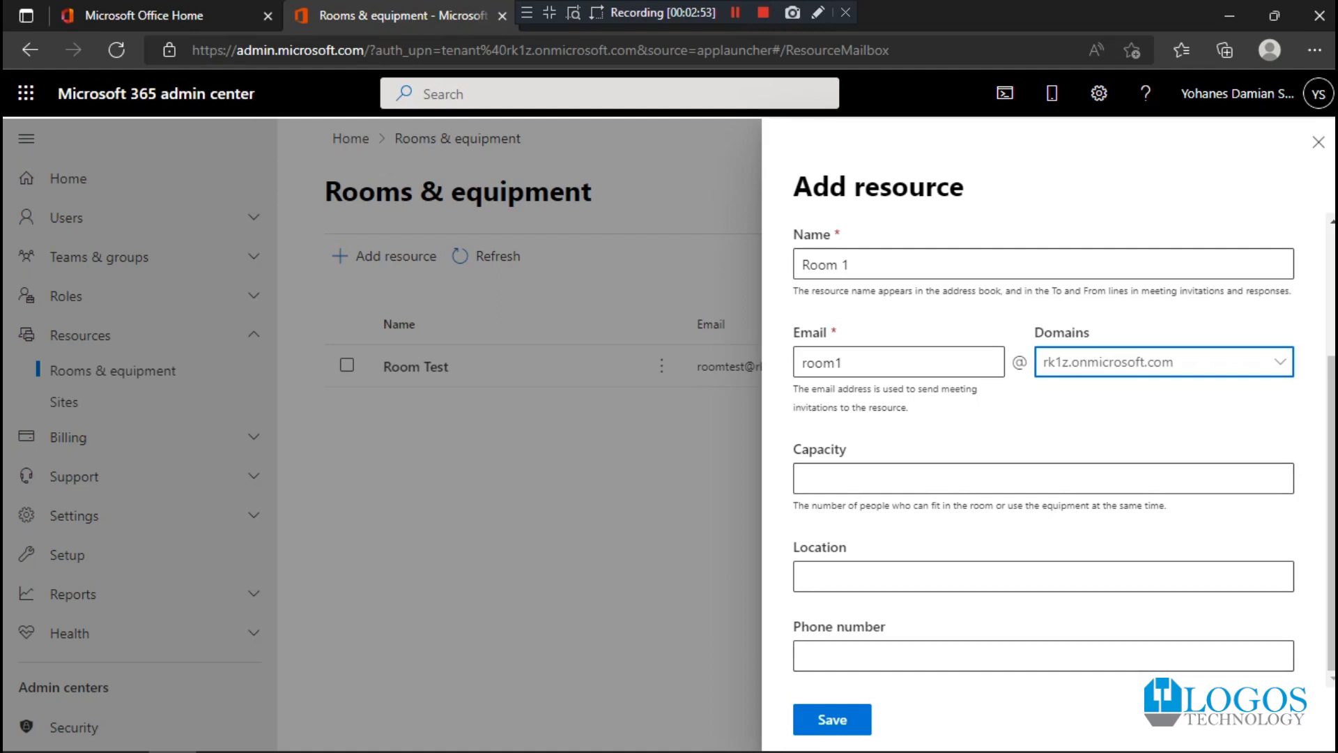
click(832, 719)
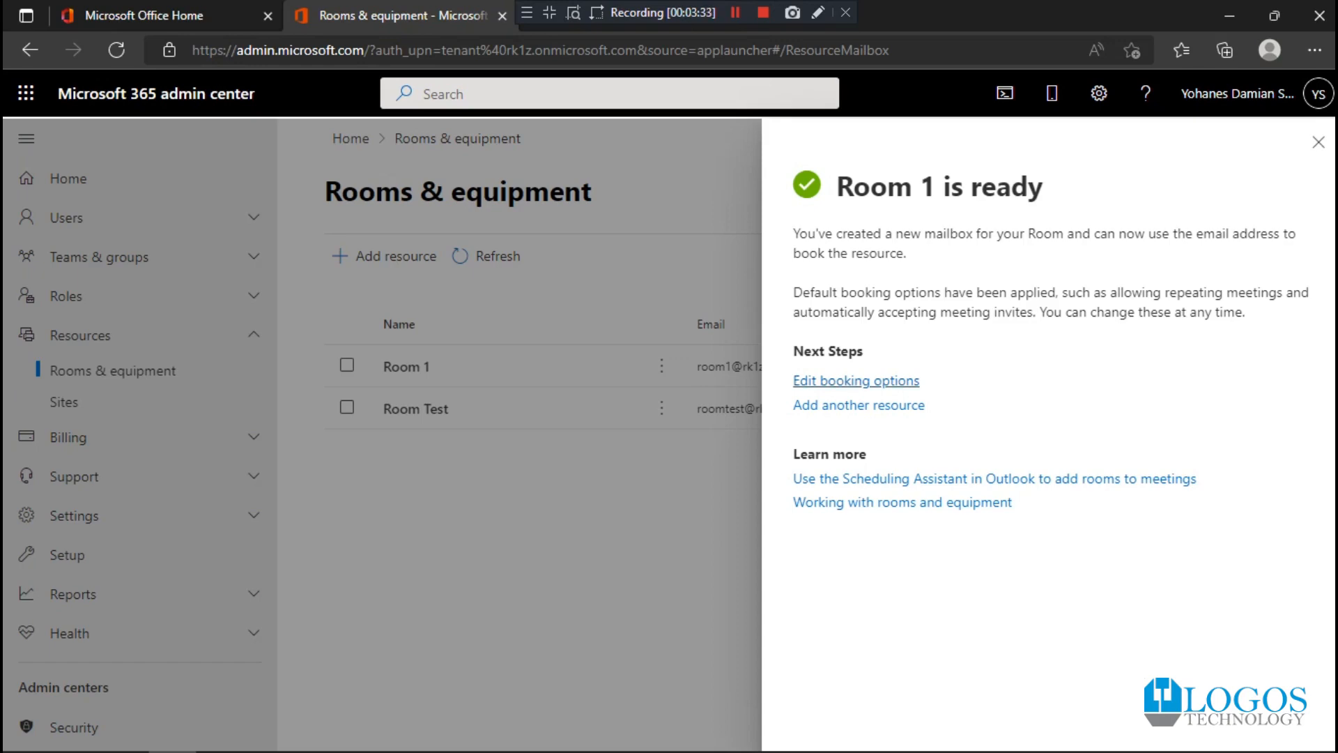
- Review the booking options of Room 1, close them without changes and refresh the resource list
click(856, 381)
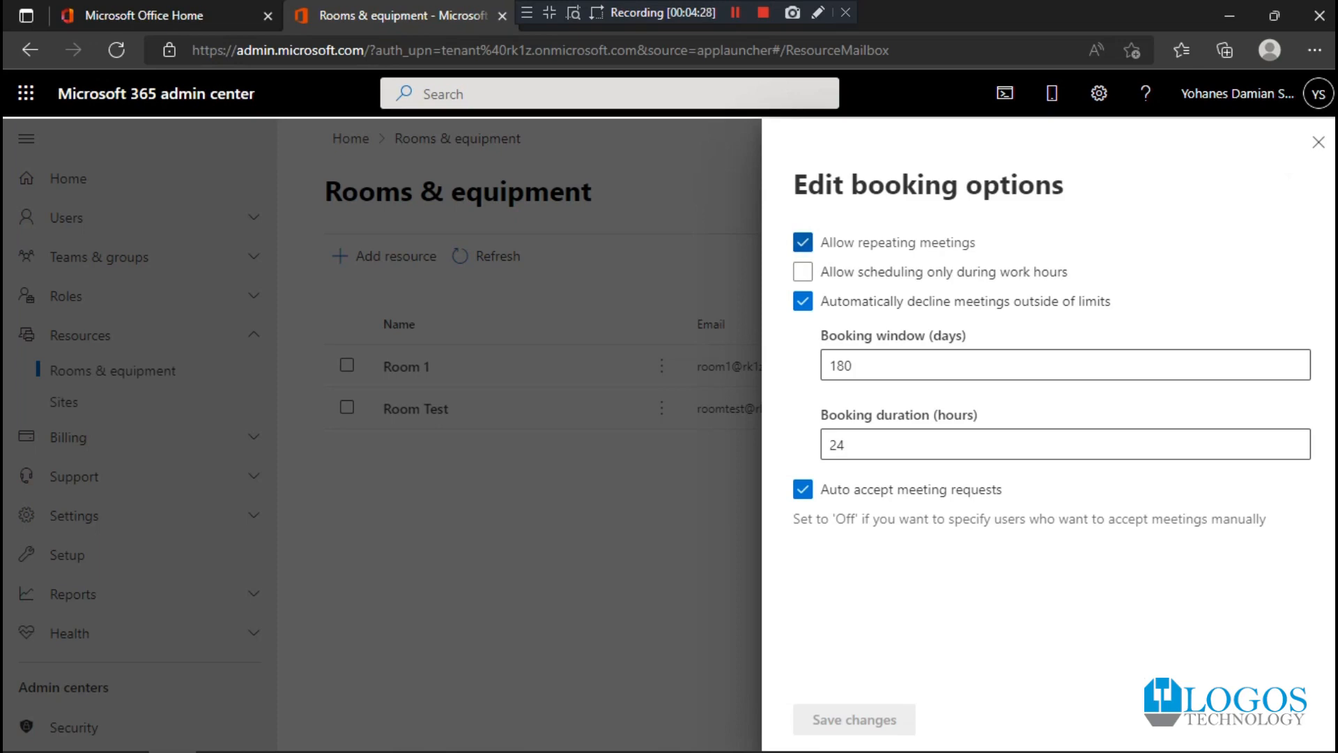
click(1318, 142)
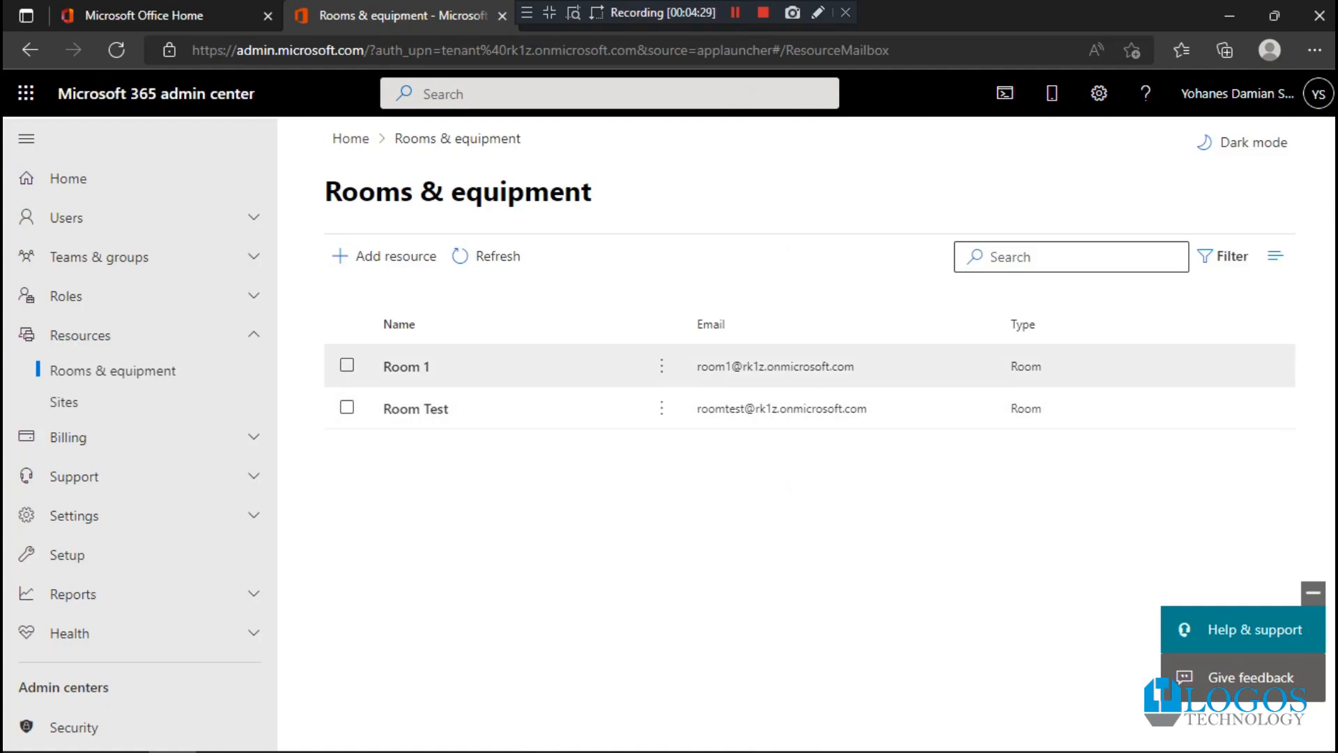
click(486, 256)
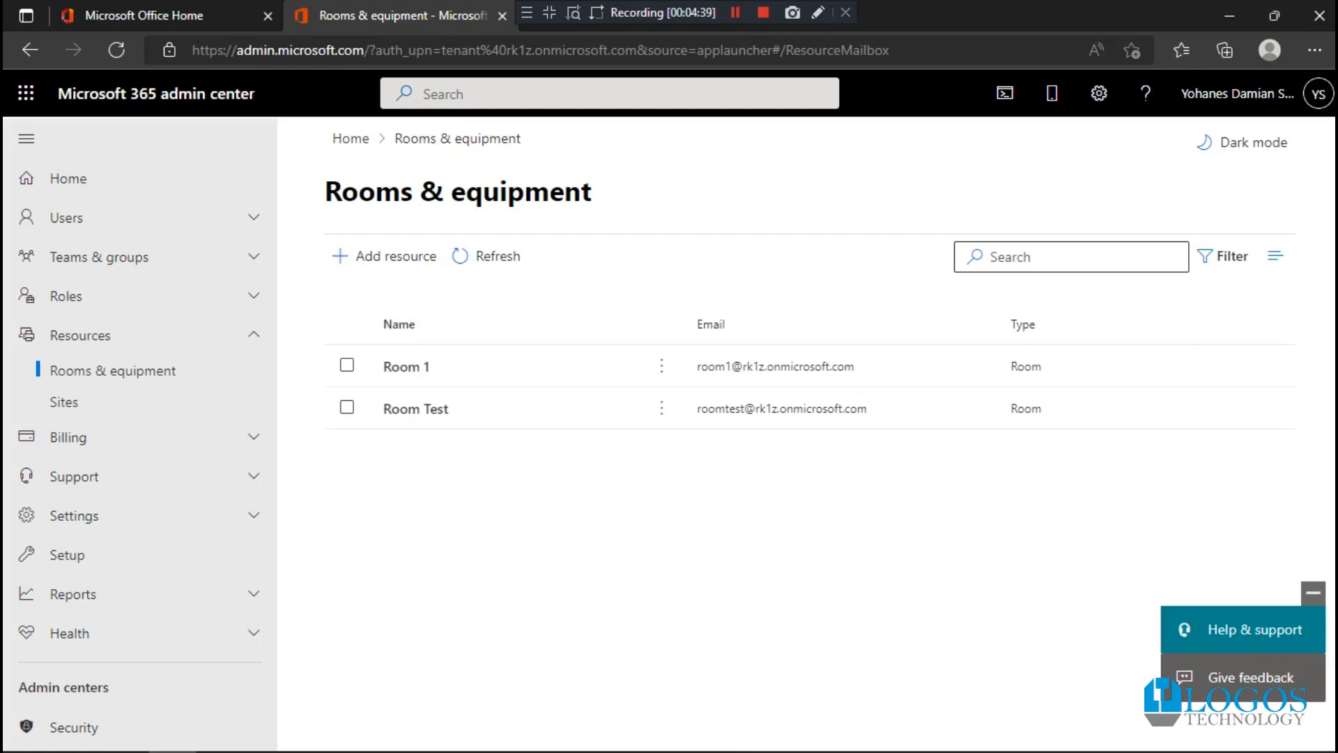
- Return to the Office home page and open Outlook on the web
click(143, 15)
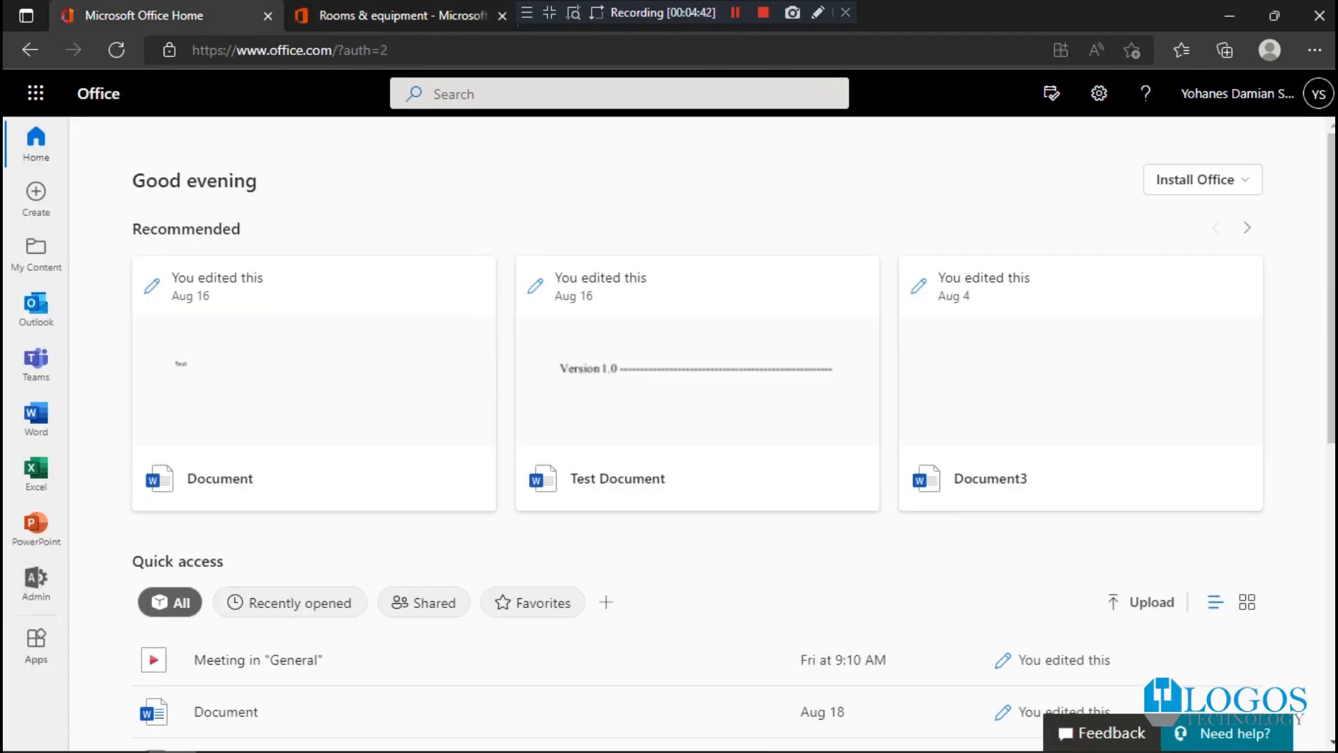
click(36, 307)
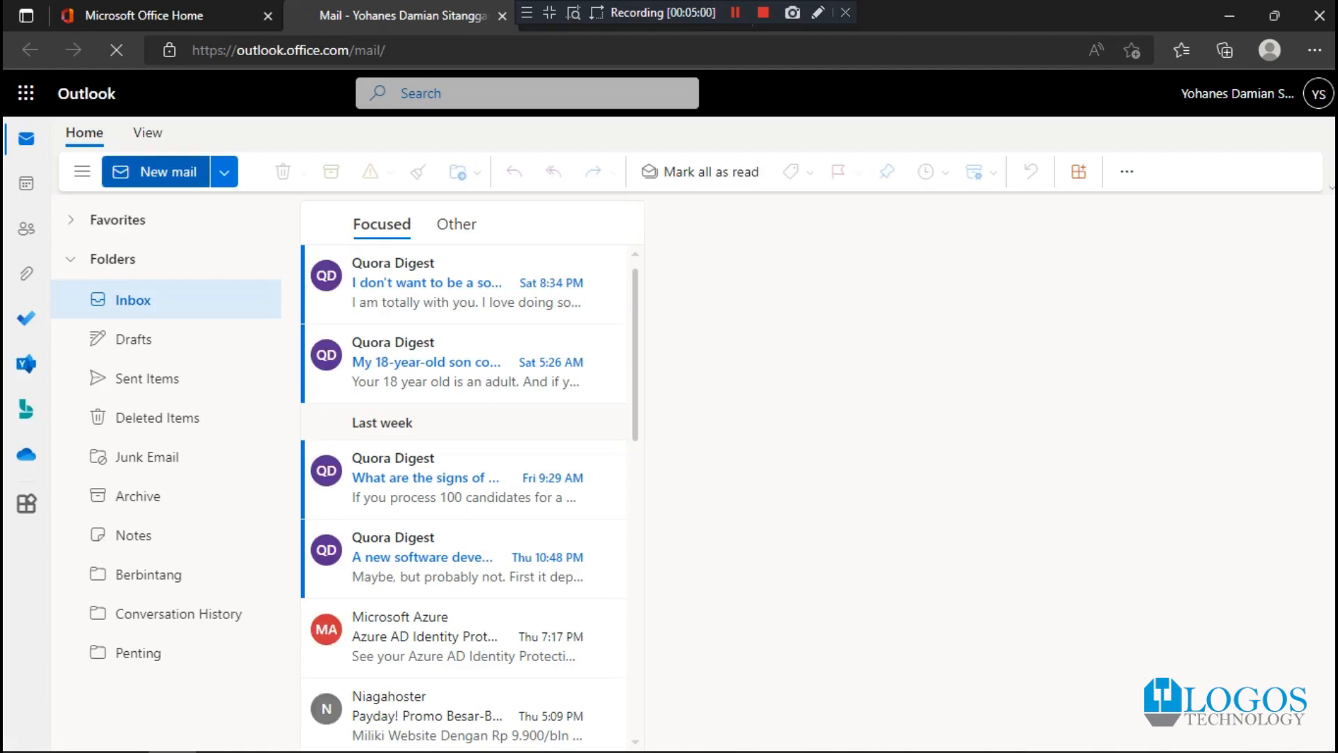
click(224, 171)
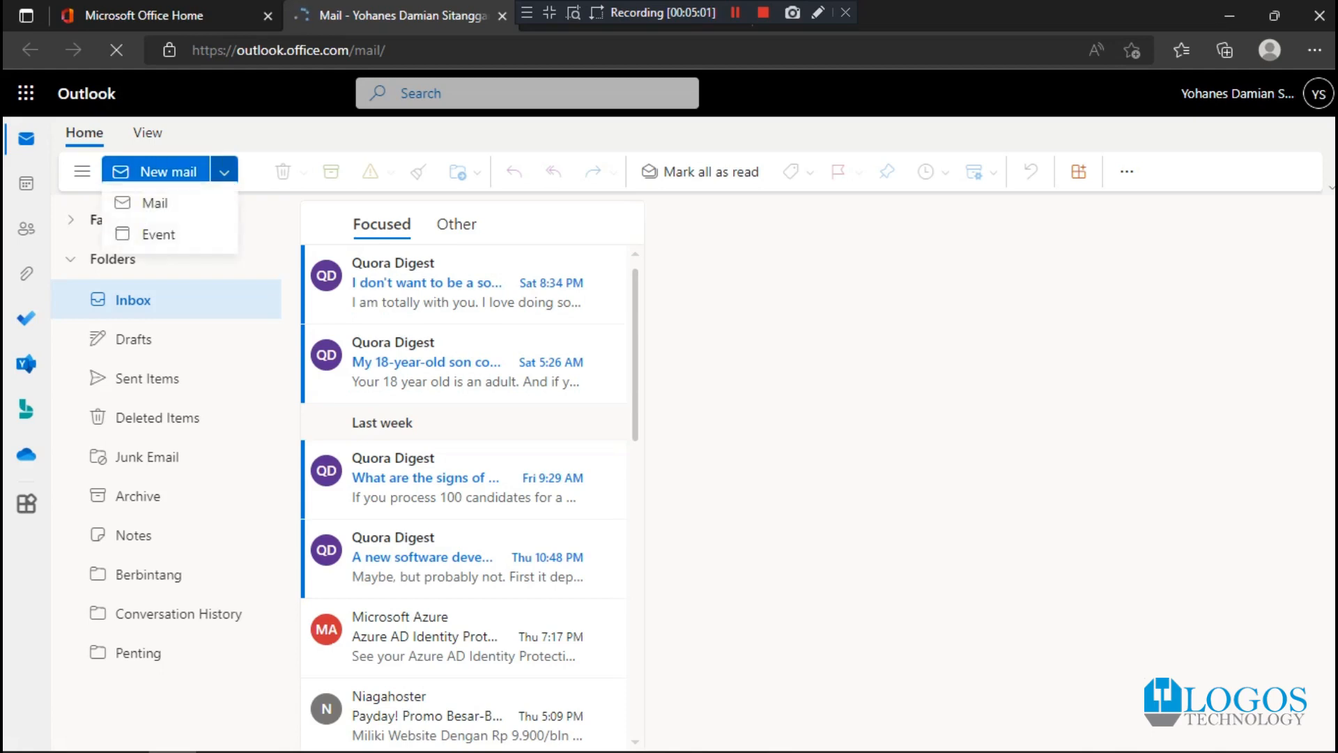
click(159, 244)
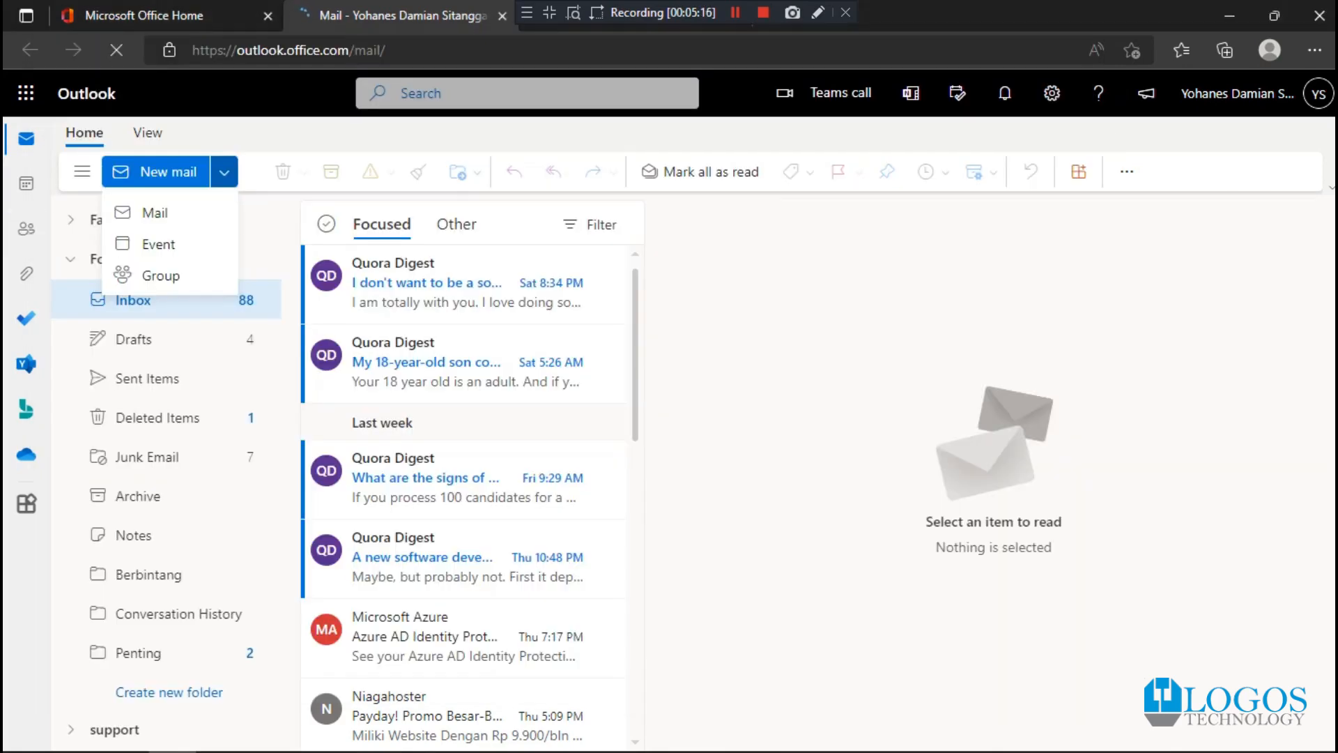
click(224, 173)
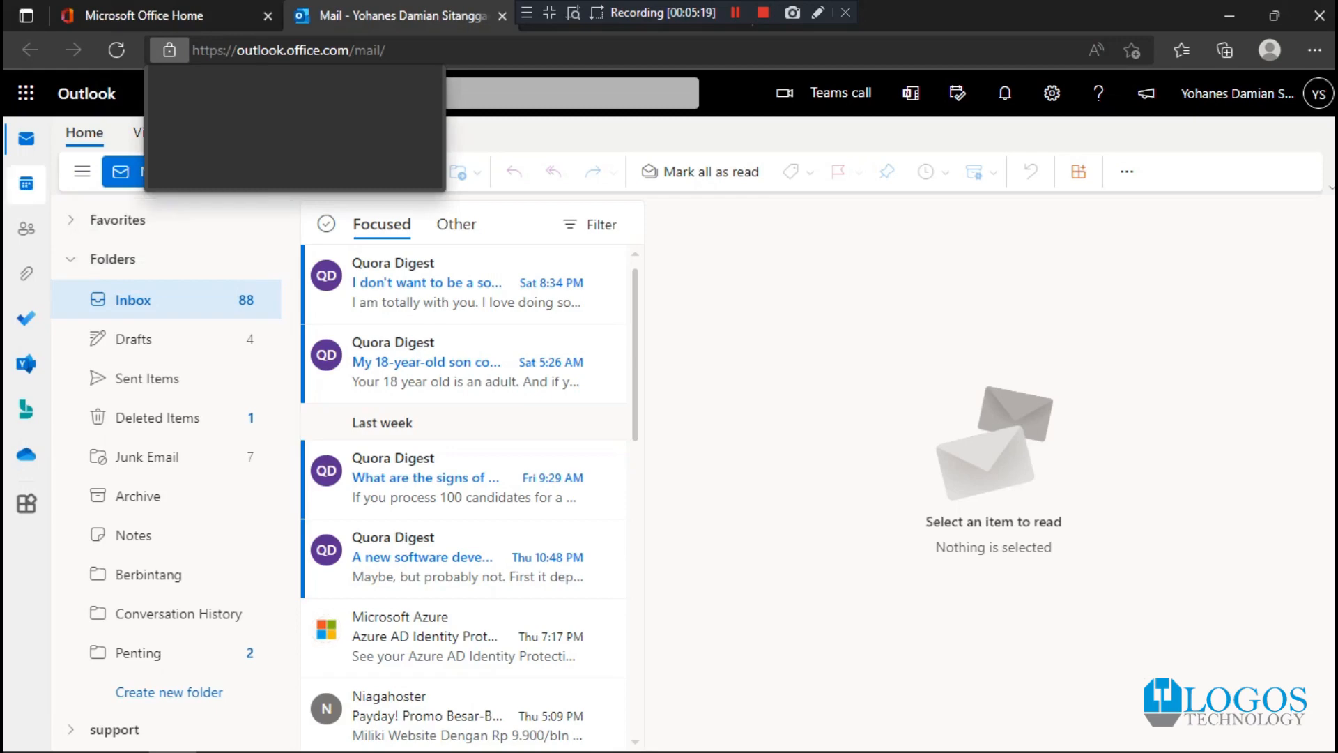
- Switch from the mailbox to the Outlook calendar and start a new event
click(27, 183)
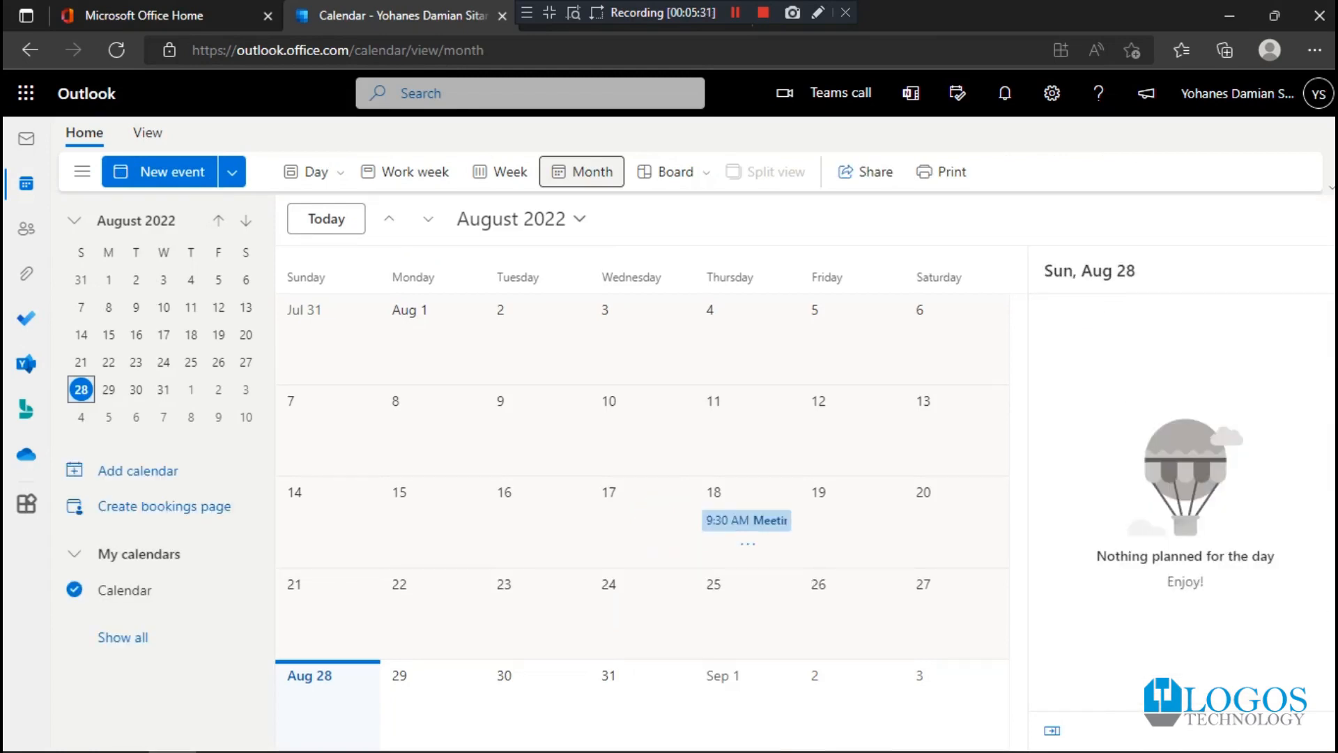
click(232, 172)
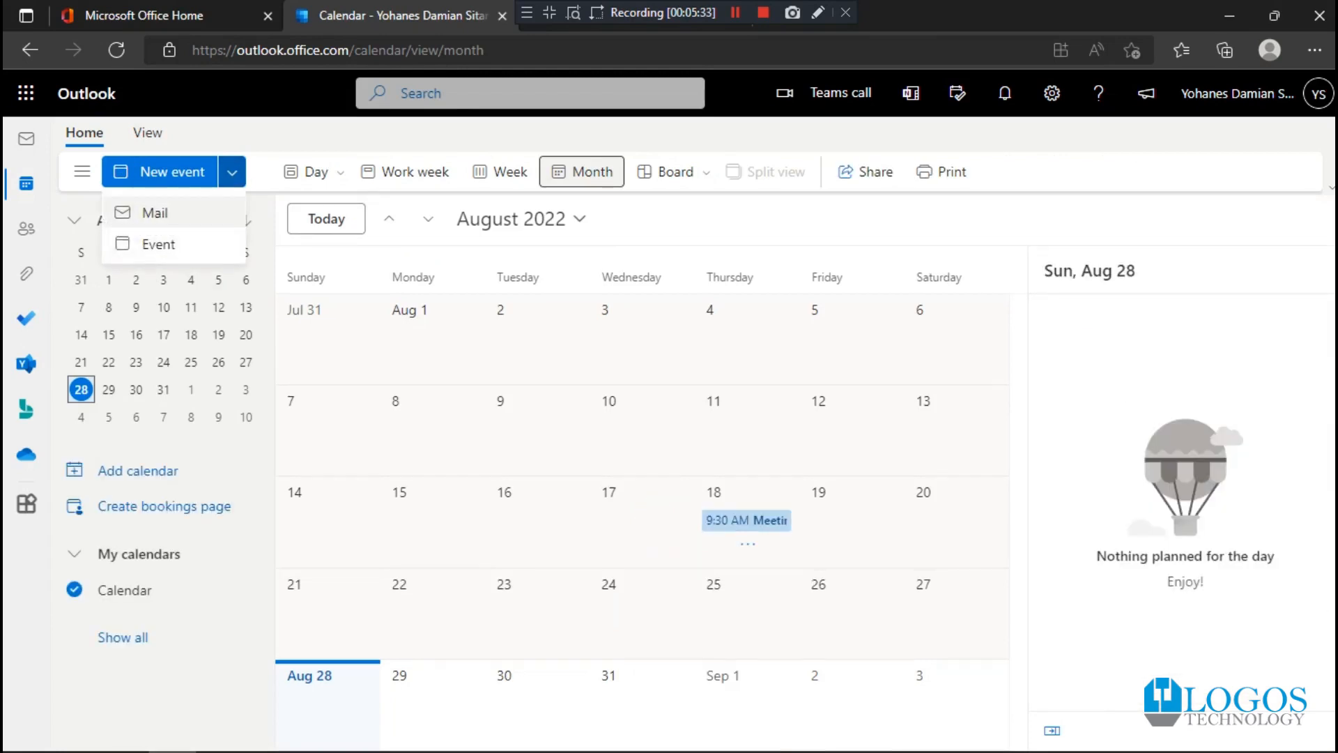
click(160, 172)
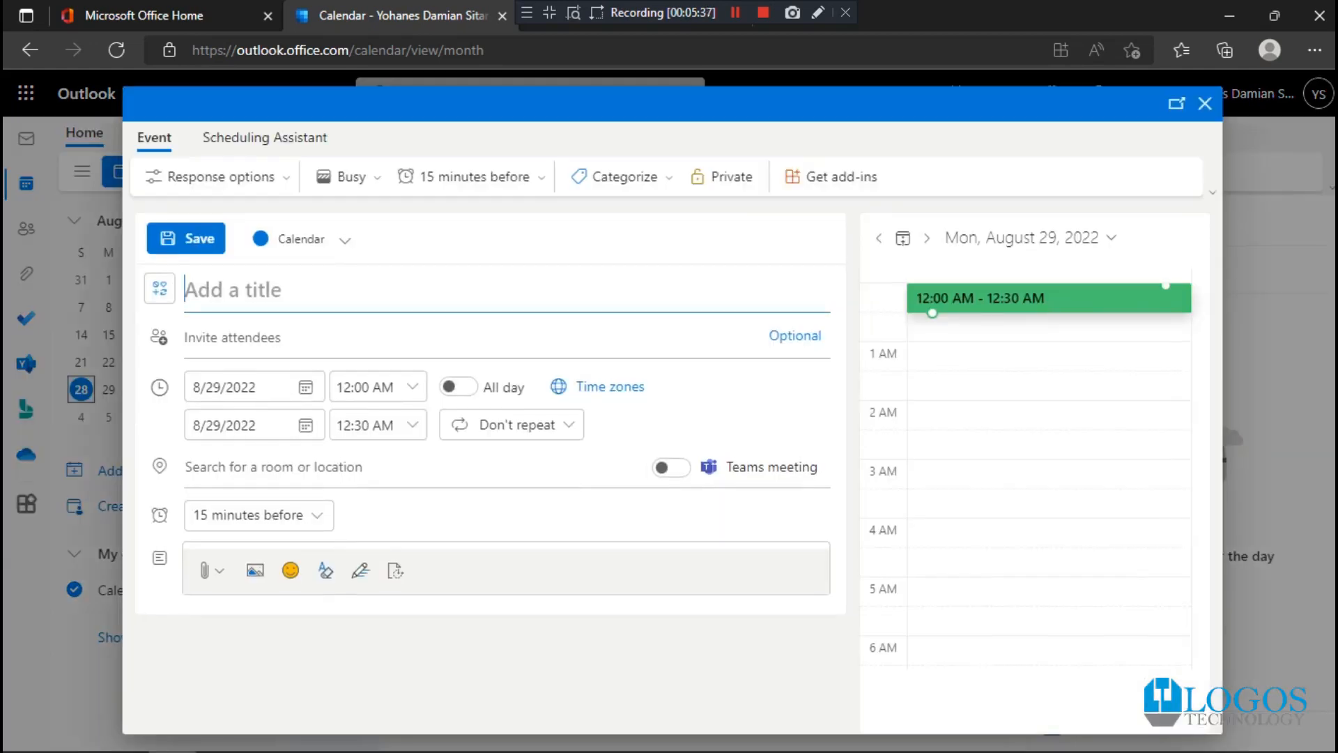
text(Room1)
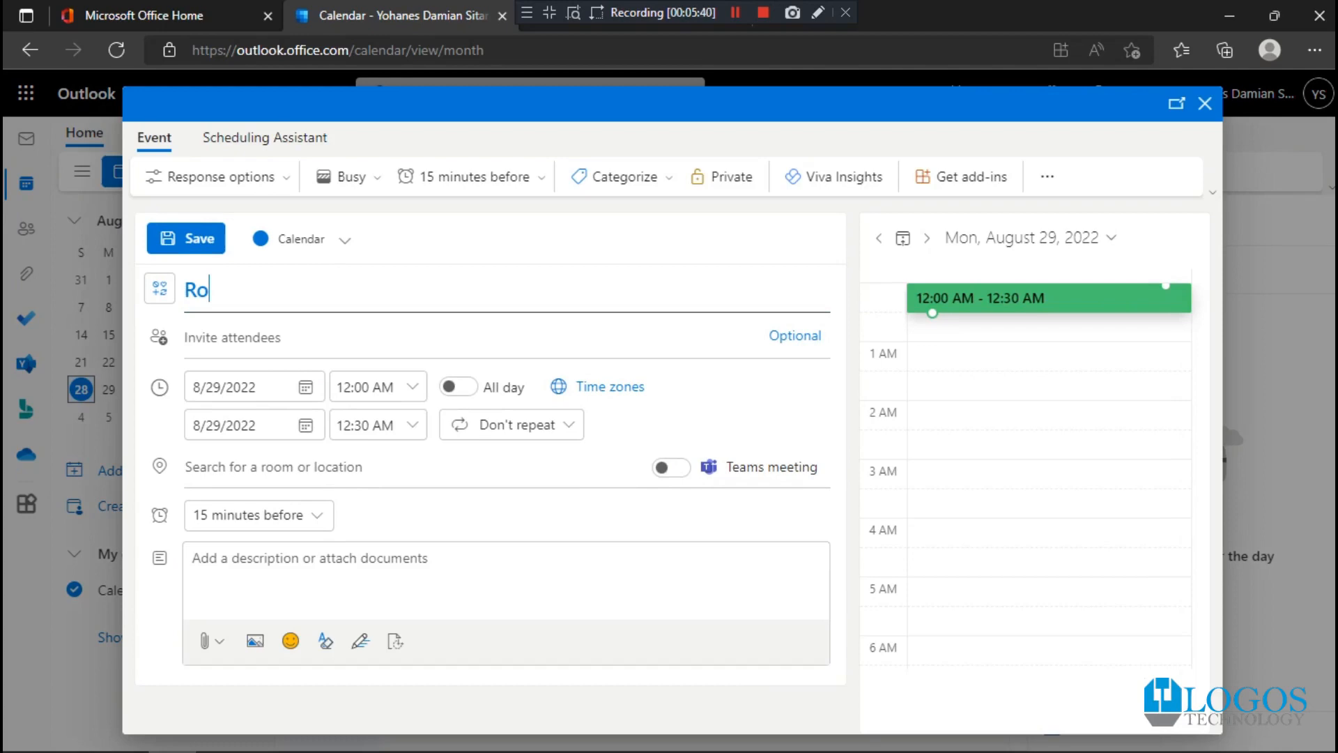
key(BackSpace)
text(1)
key(BackSpace)
key(BackSpace)
key(BackSpace)
key(BackSpace)
key(BackSpace)
key(BackSpace)
- Title the event Technical Meeting and choose the suggested Room Test as its location
text(Technical)
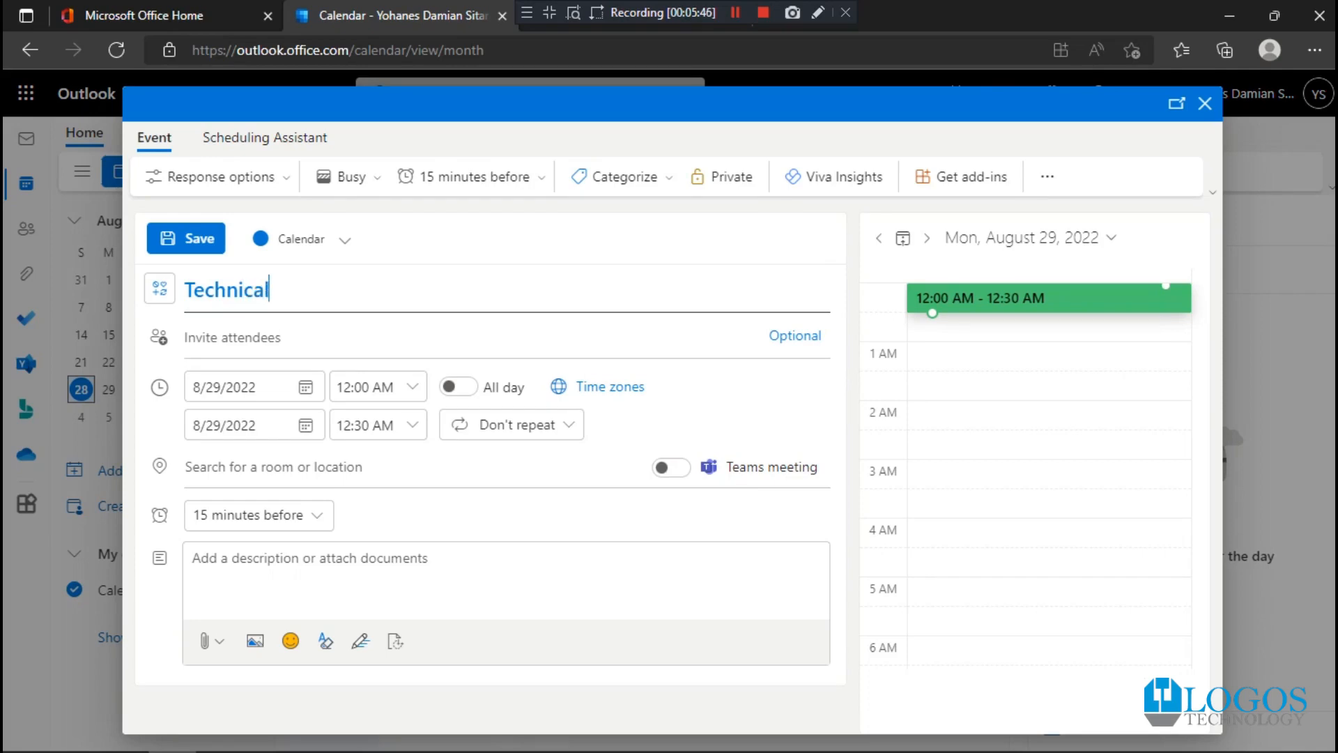
text( Meeting)
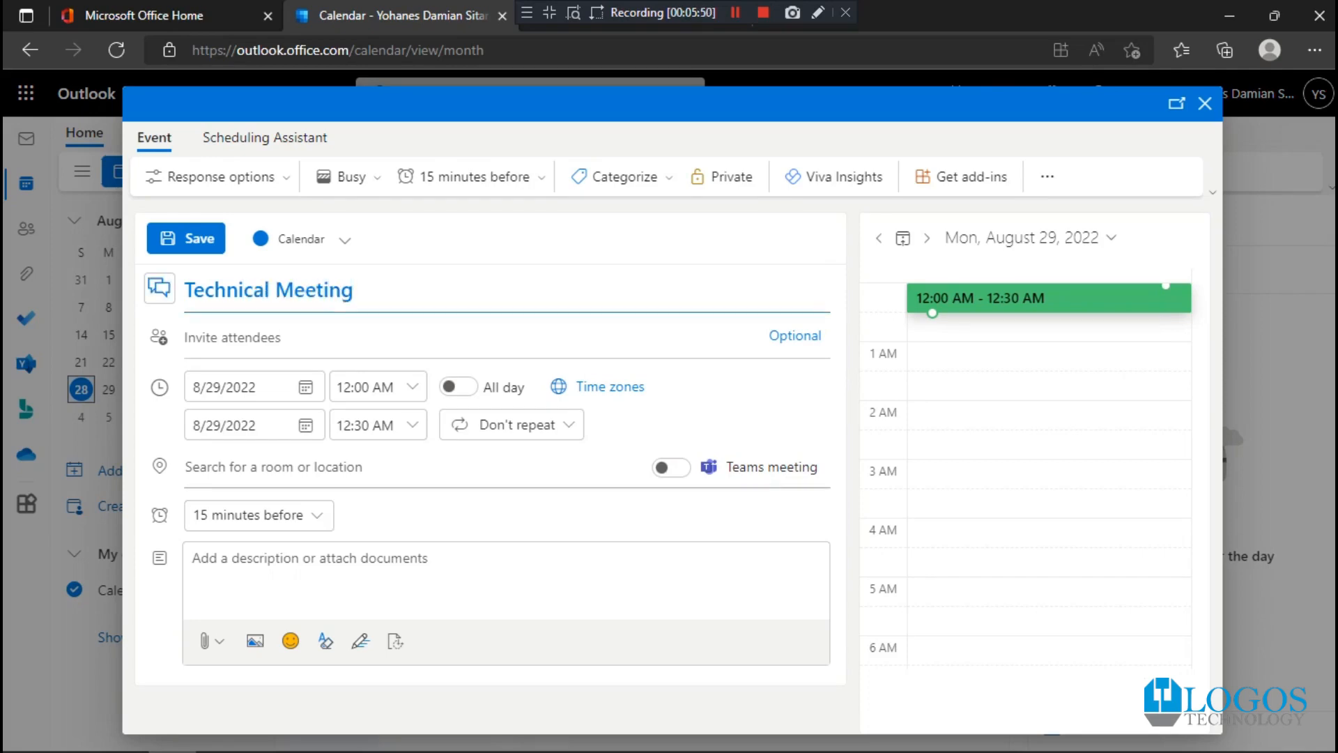
click(298, 467)
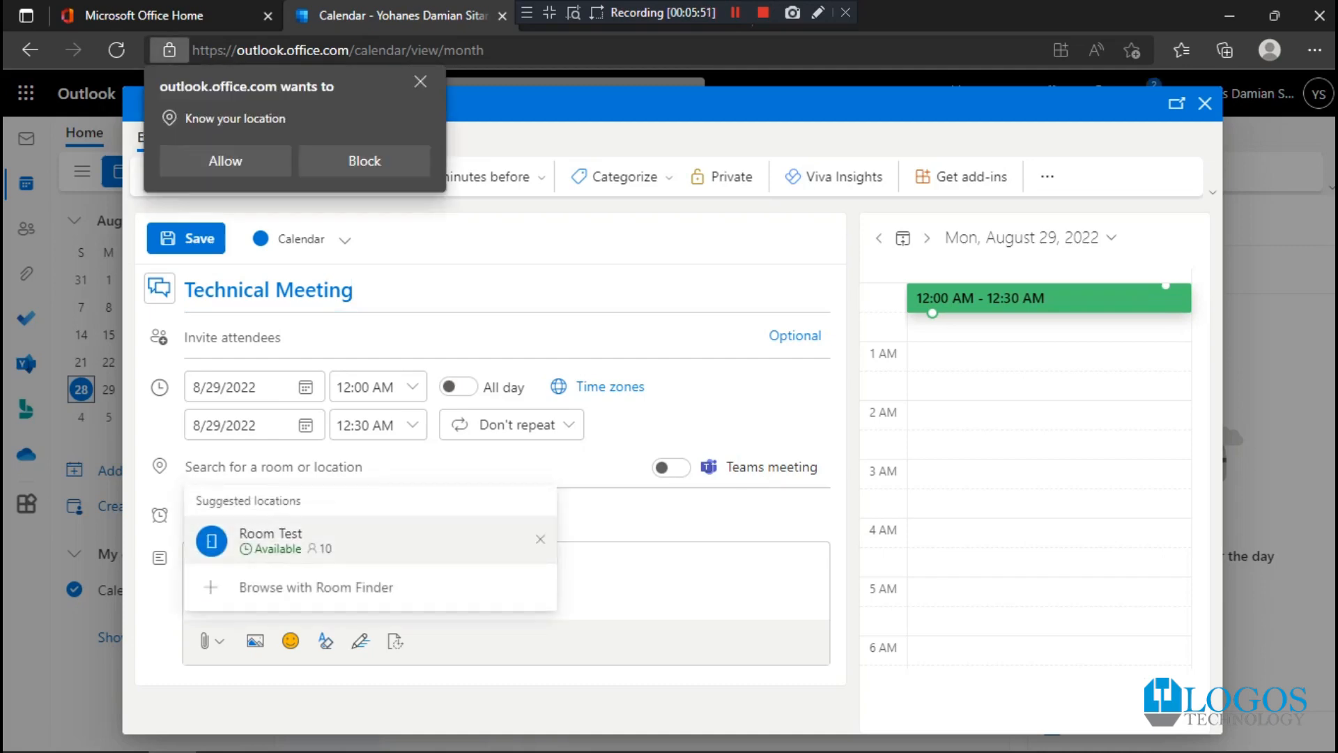
click(301, 547)
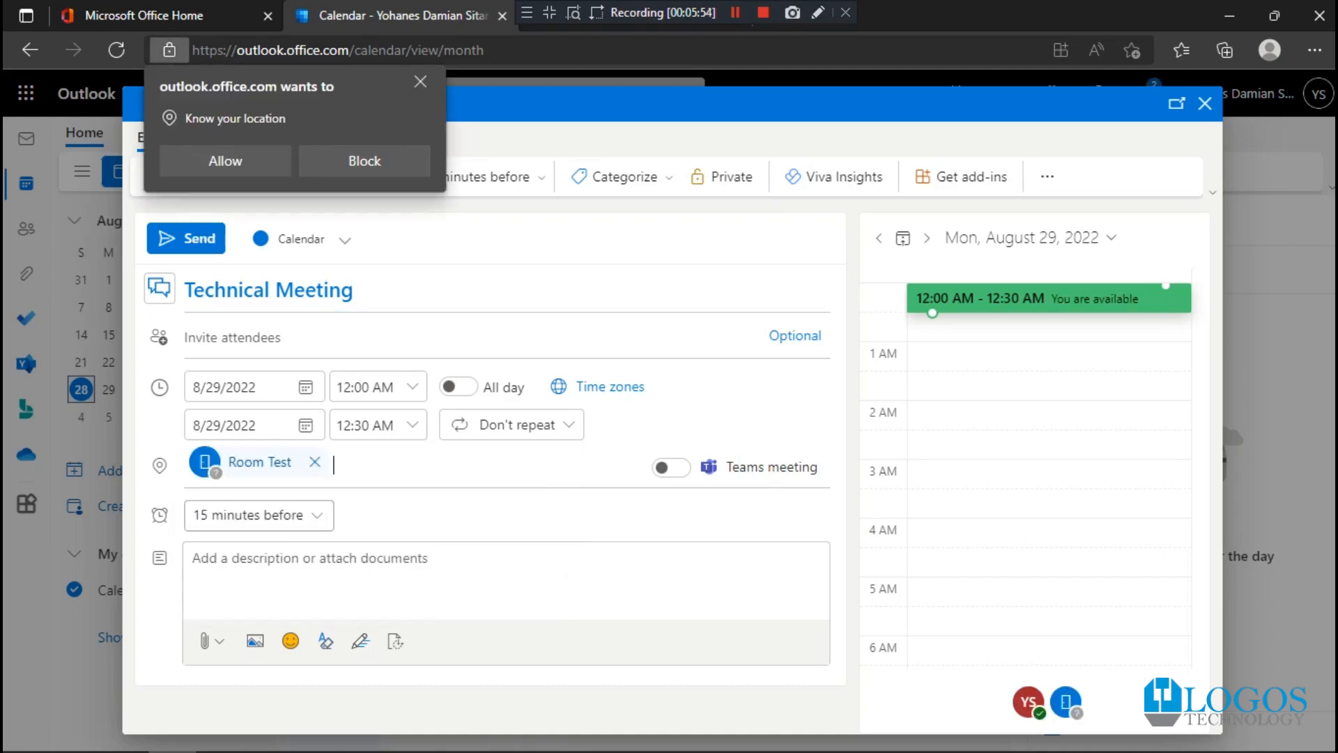
- Dismiss the site's location permission request and set the event's end time to 1:00 AM
mouse_move(260, 462)
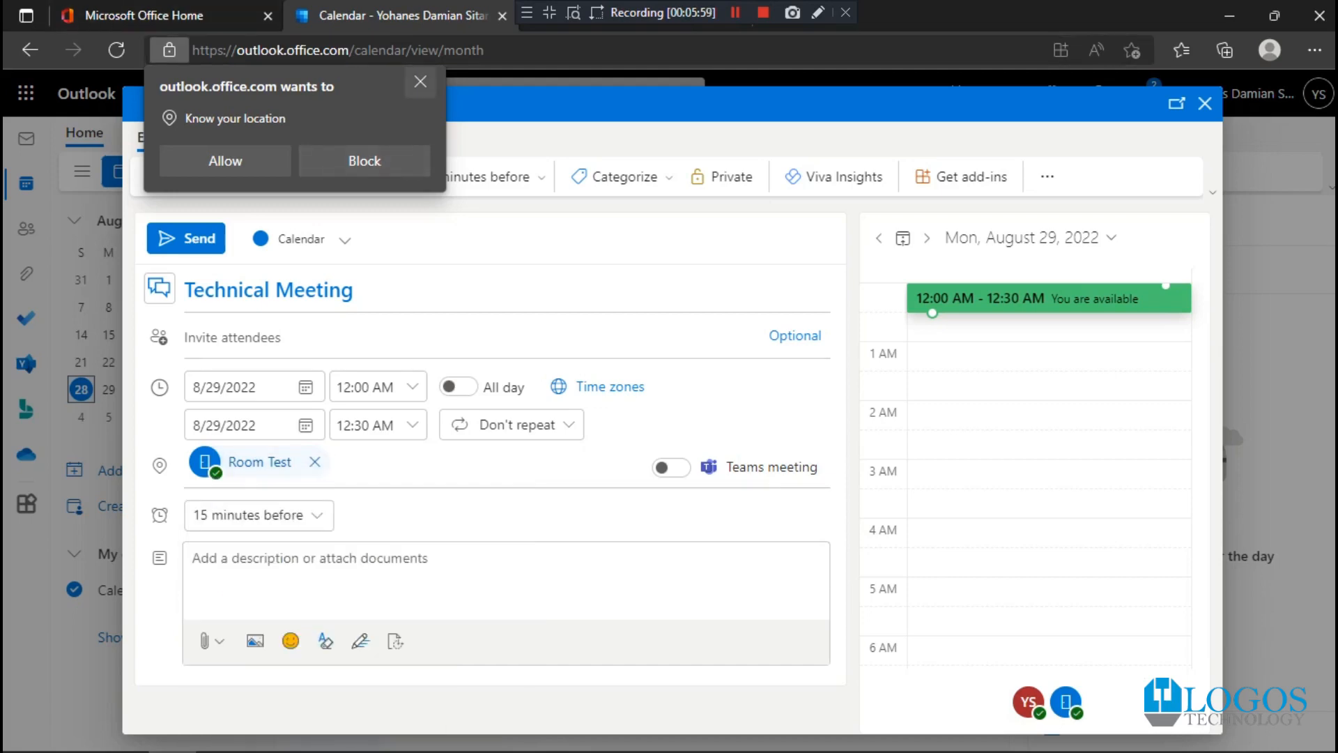
click(421, 82)
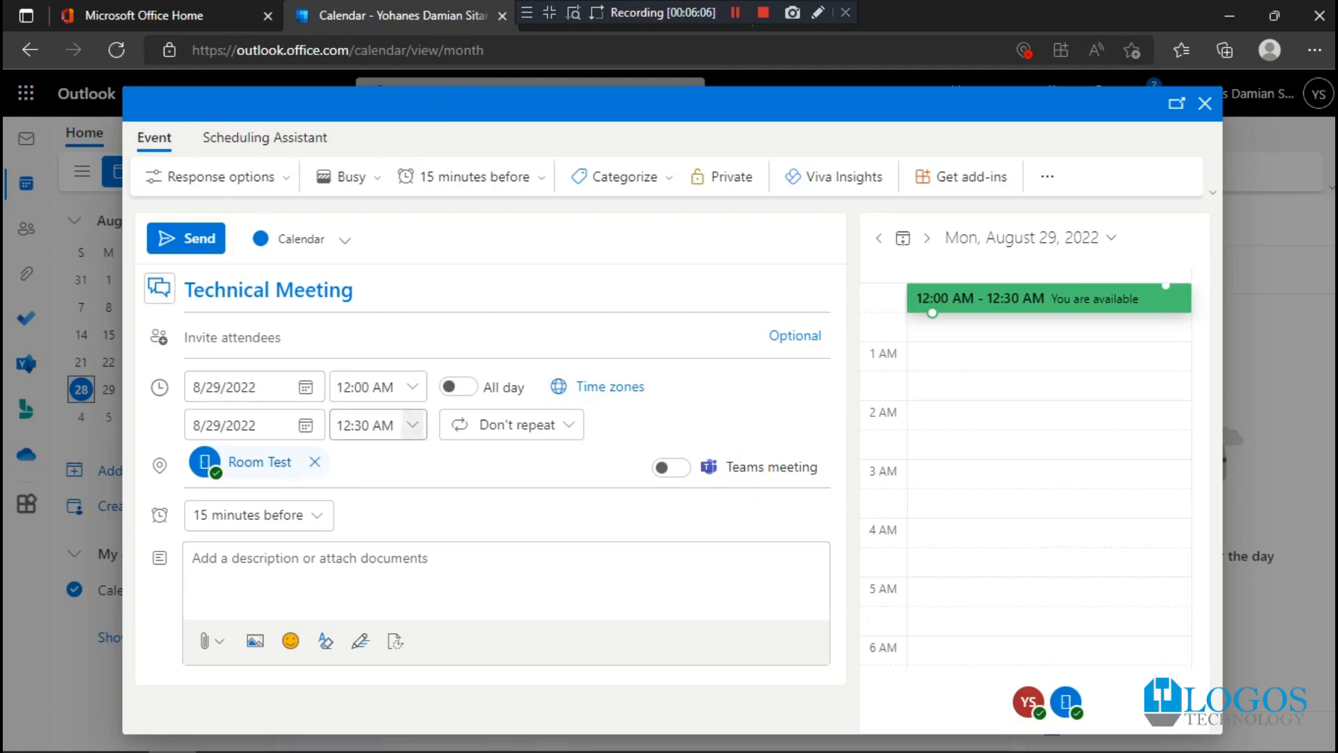
click(412, 425)
click(359, 491)
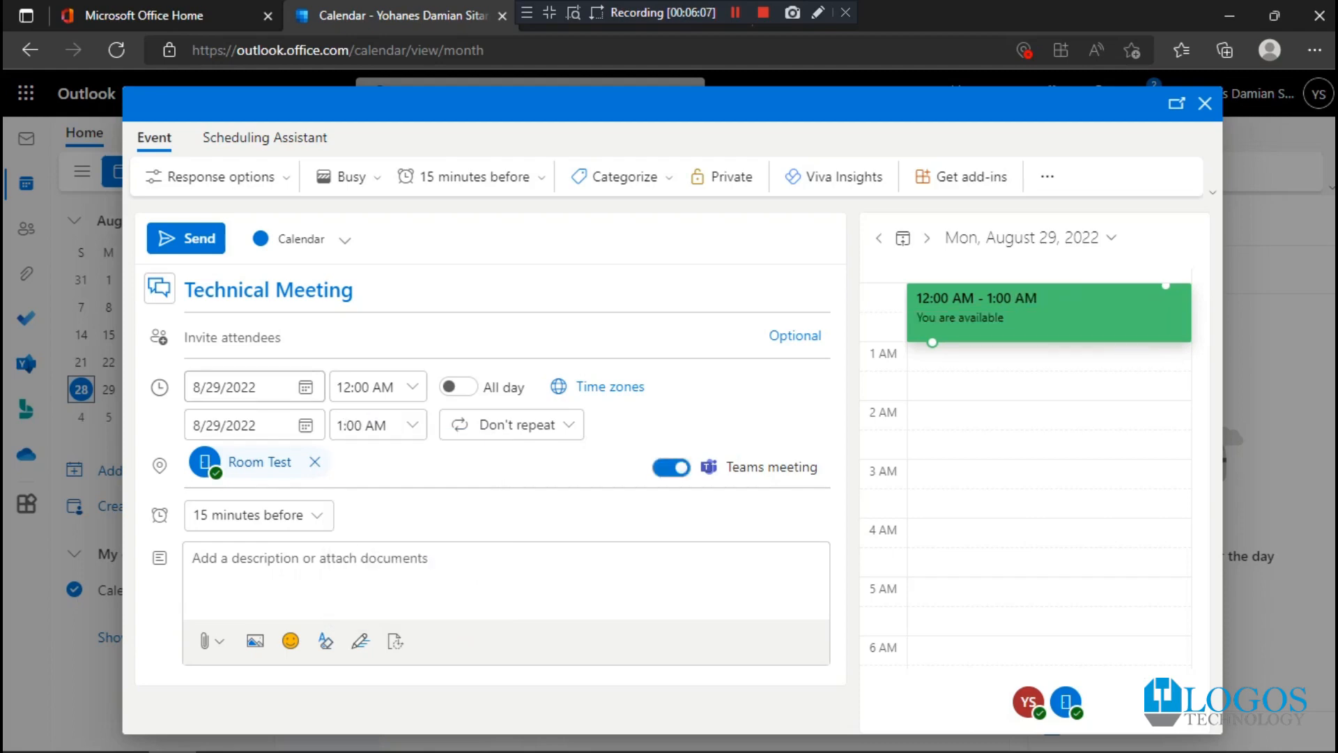
- Set the event's start and end dates to 8/30/2022 and turn off the Teams meeting option
click(240, 387)
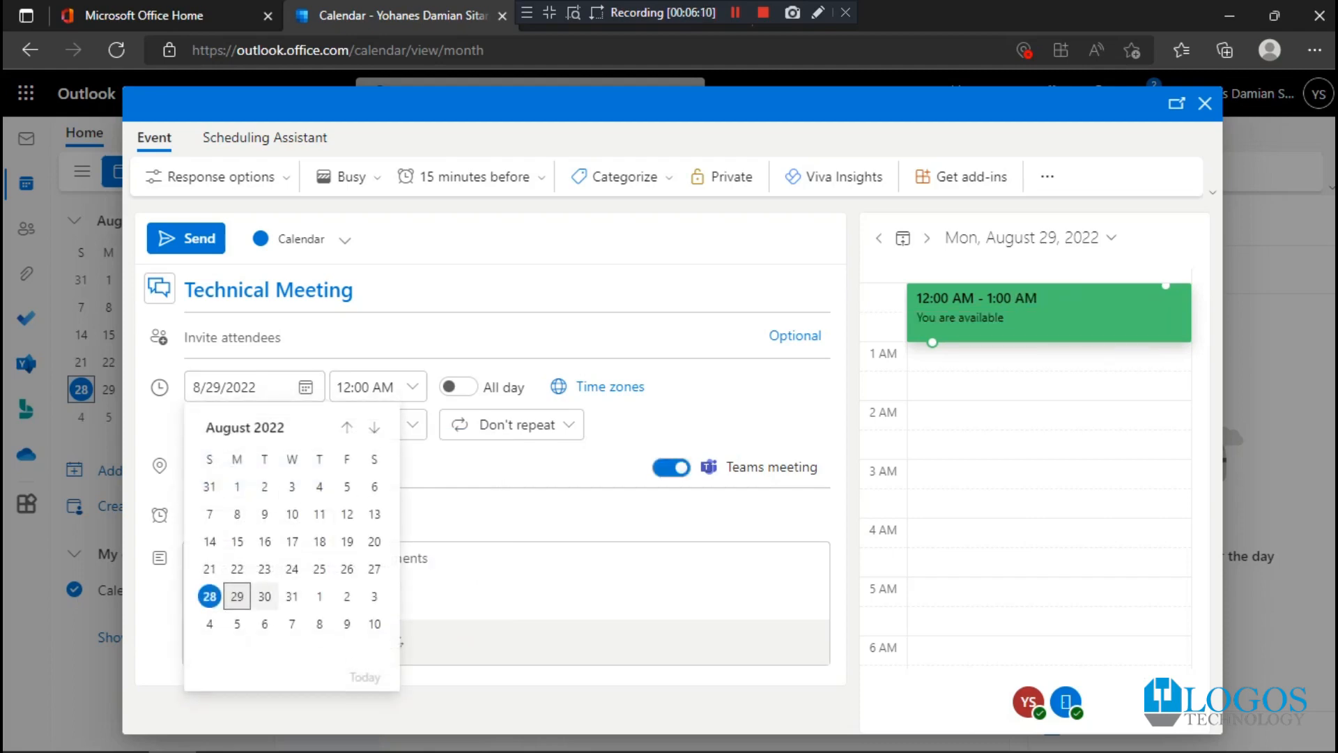
click(264, 596)
click(241, 425)
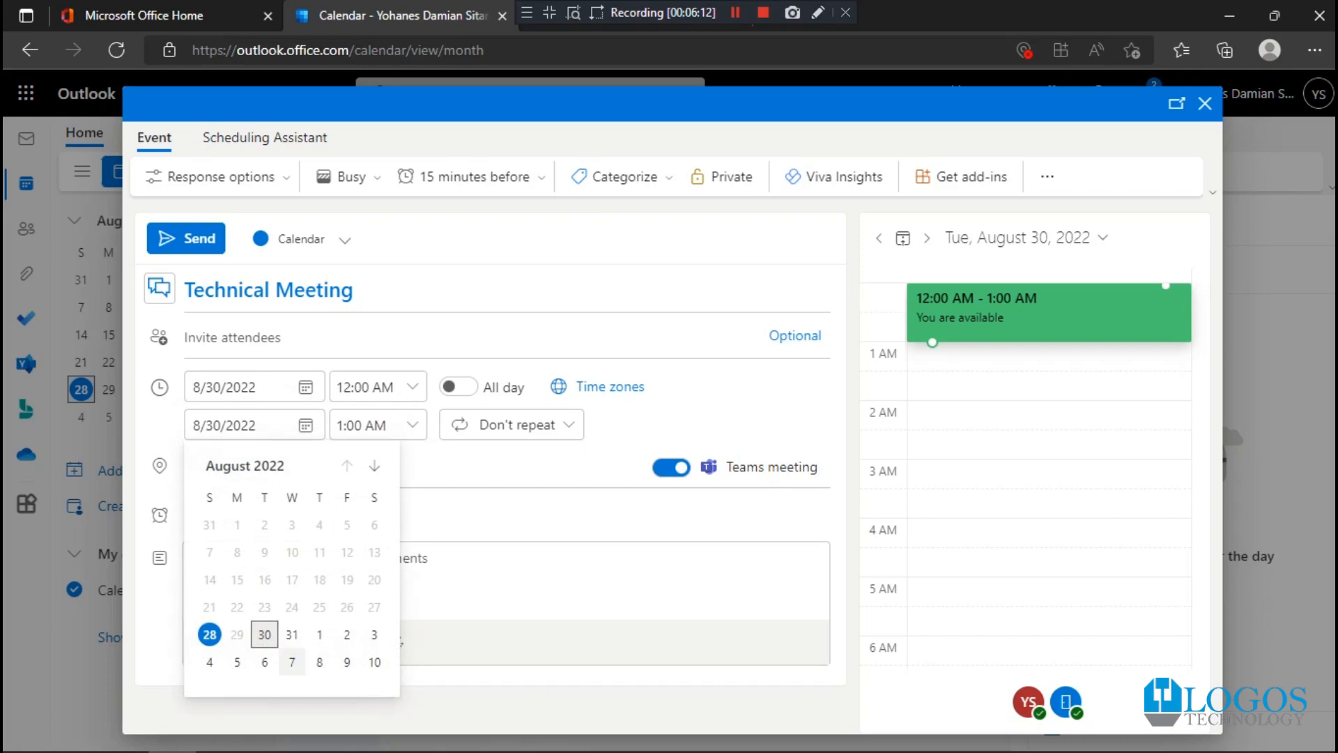
click(264, 635)
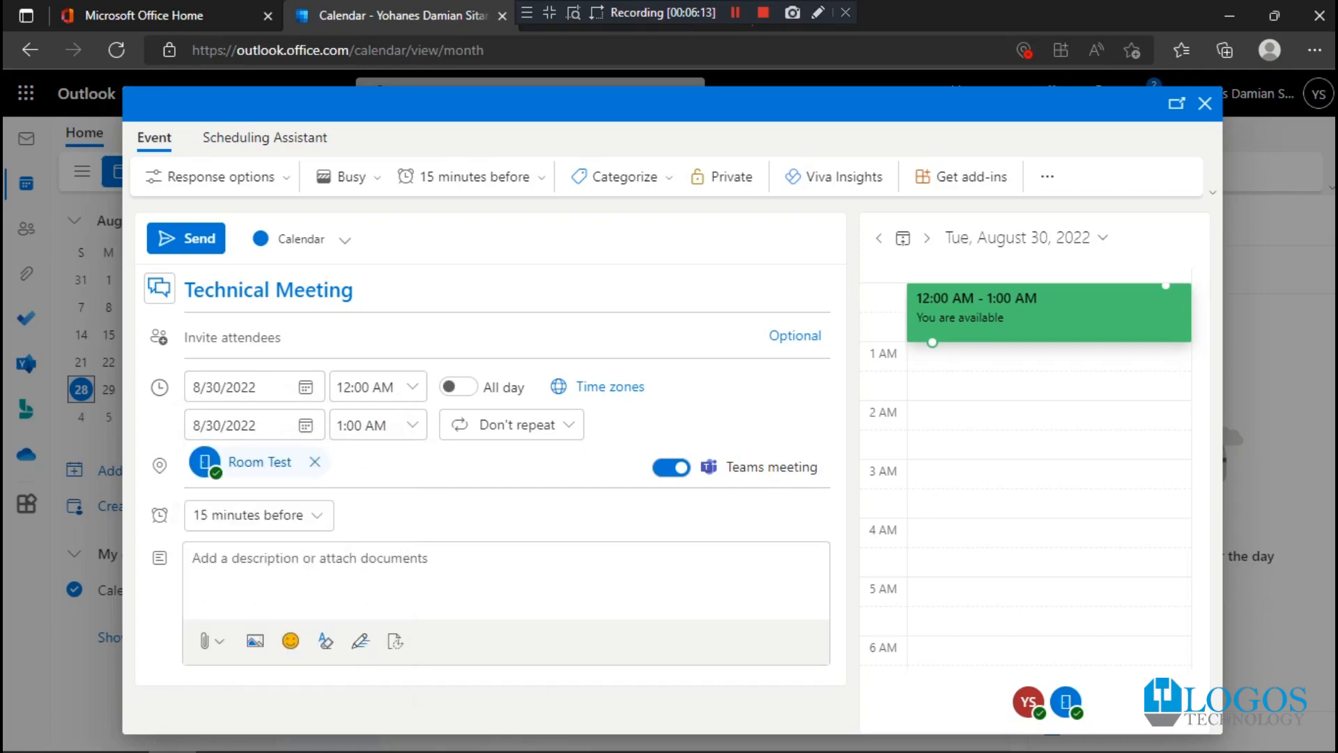
click(671, 467)
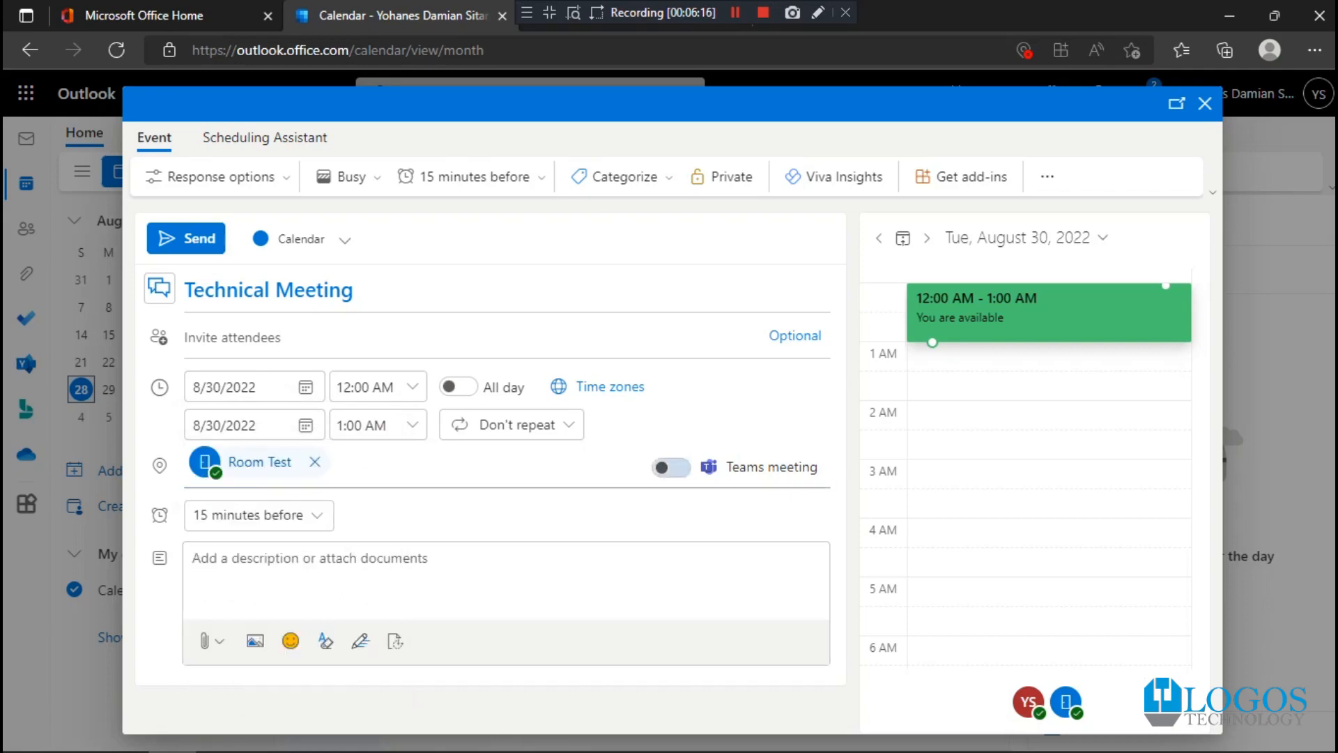
- Invite the first two suggested contacts as attendees and send the Technical Meeting invitation
click(265, 337)
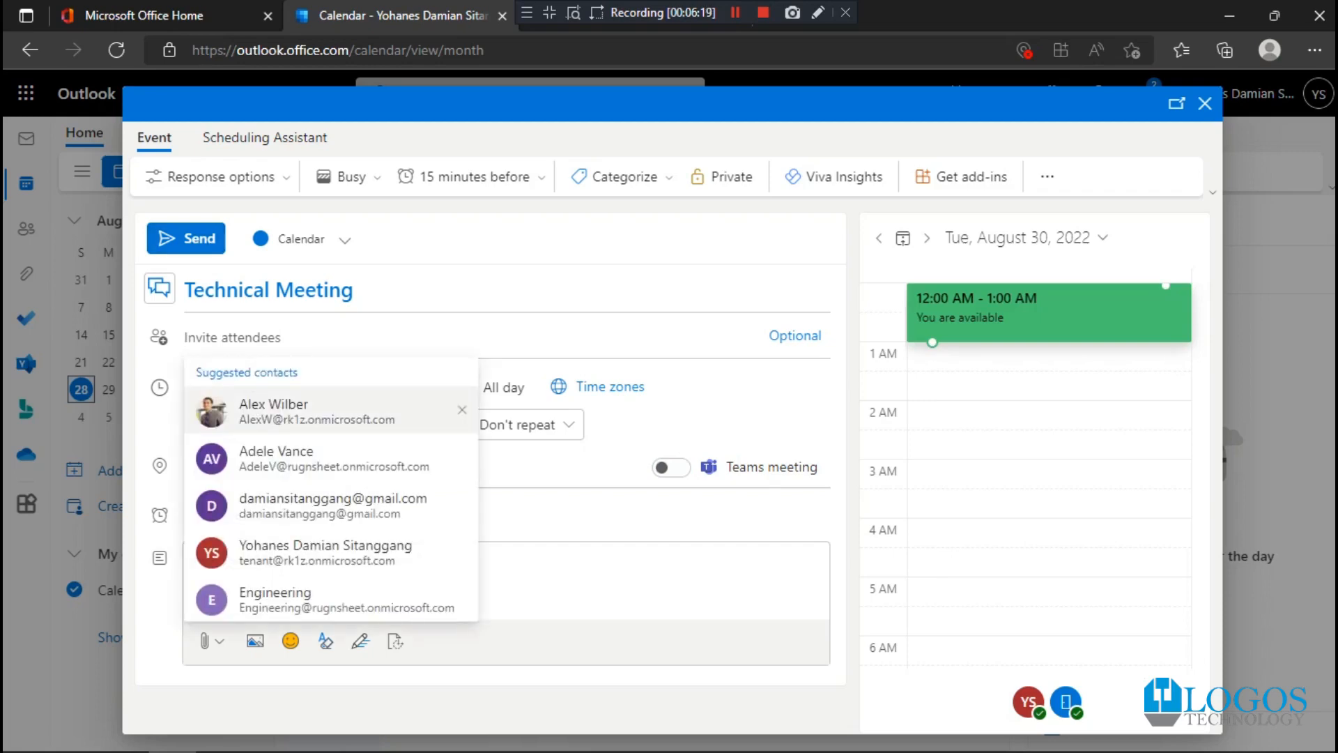
click(293, 411)
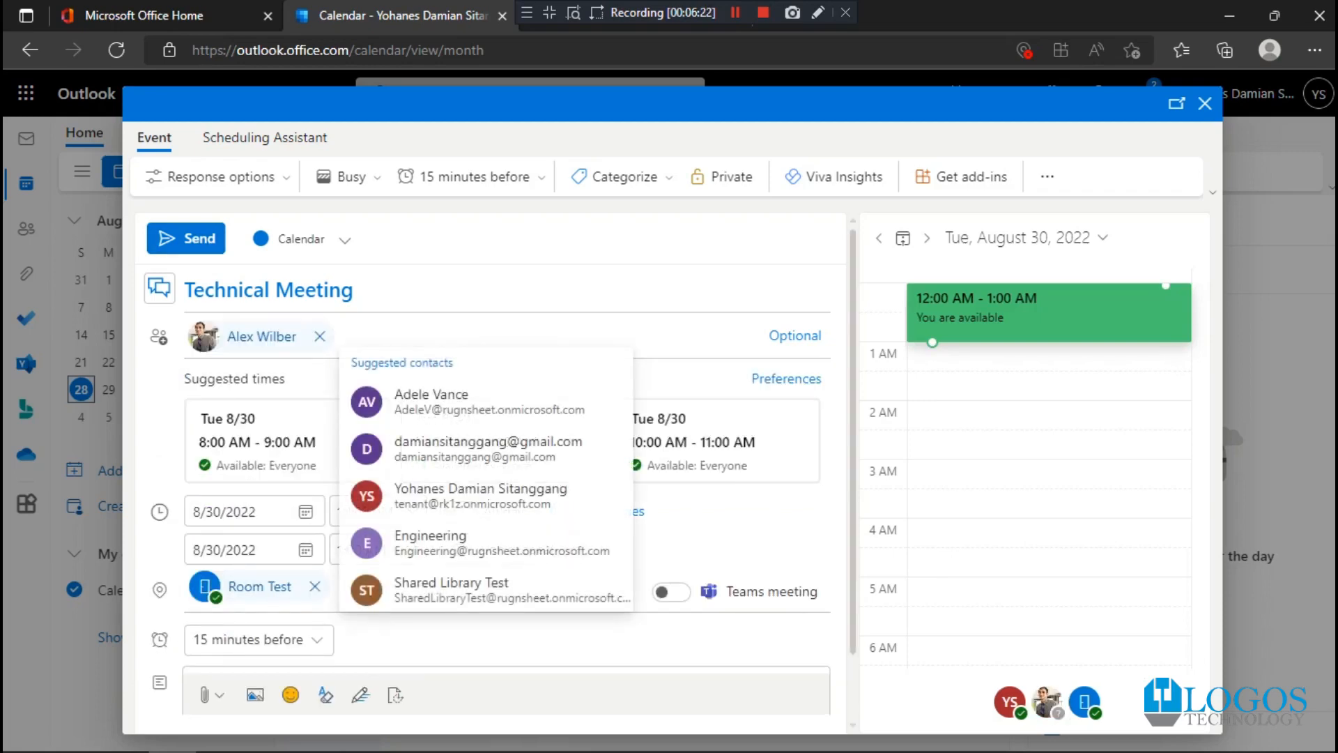
click(474, 411)
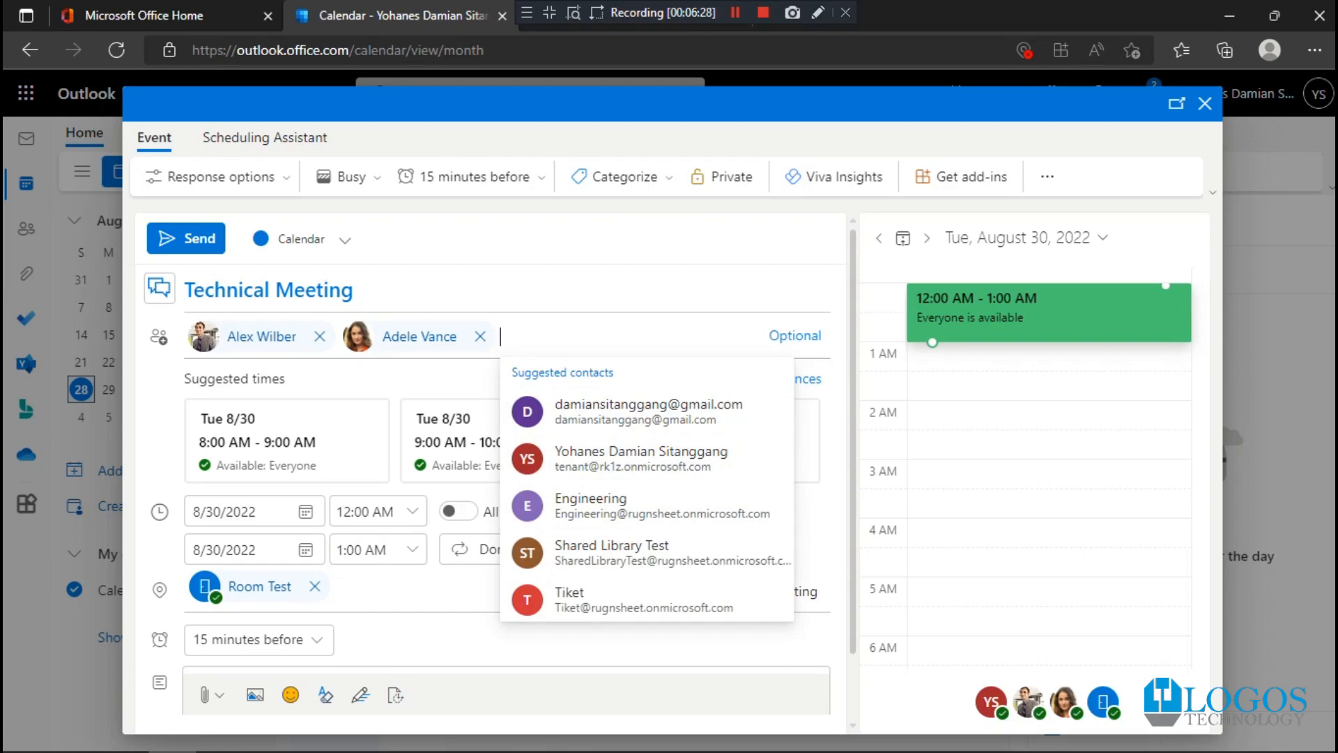
click(568, 649)
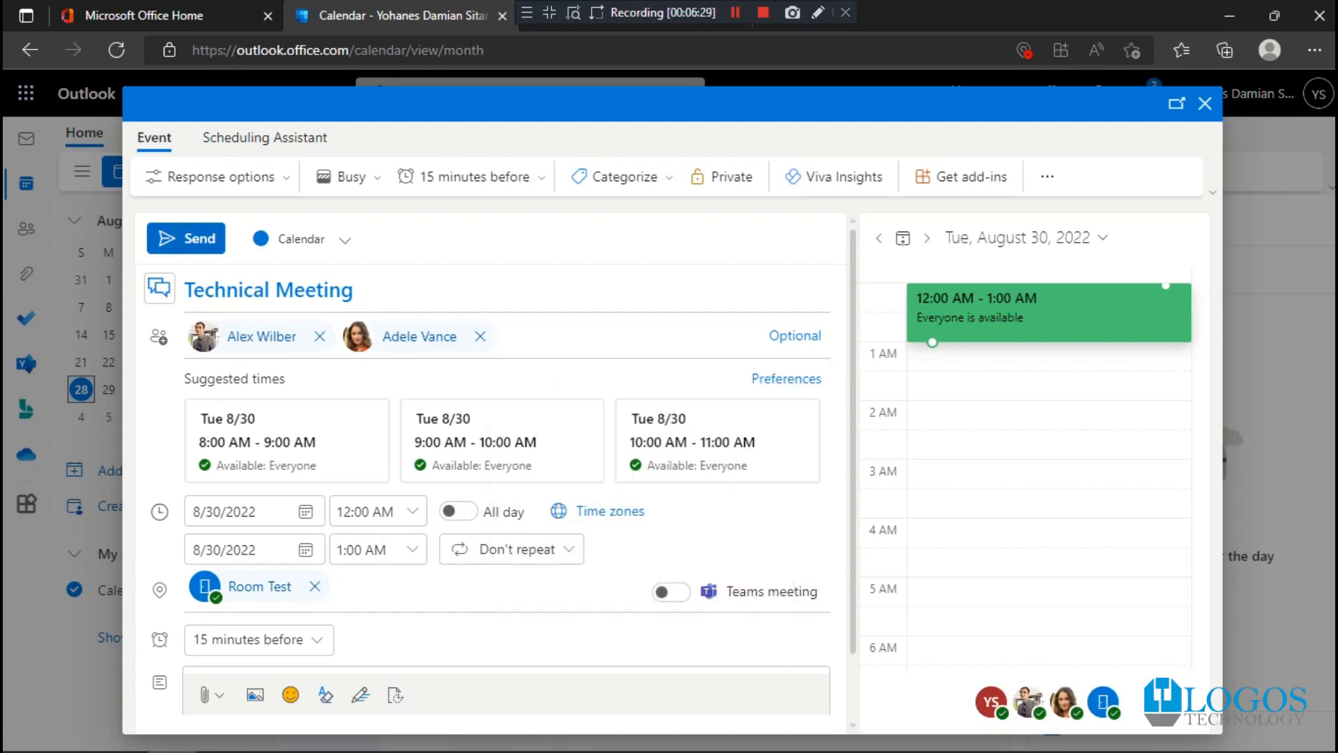
click(186, 238)
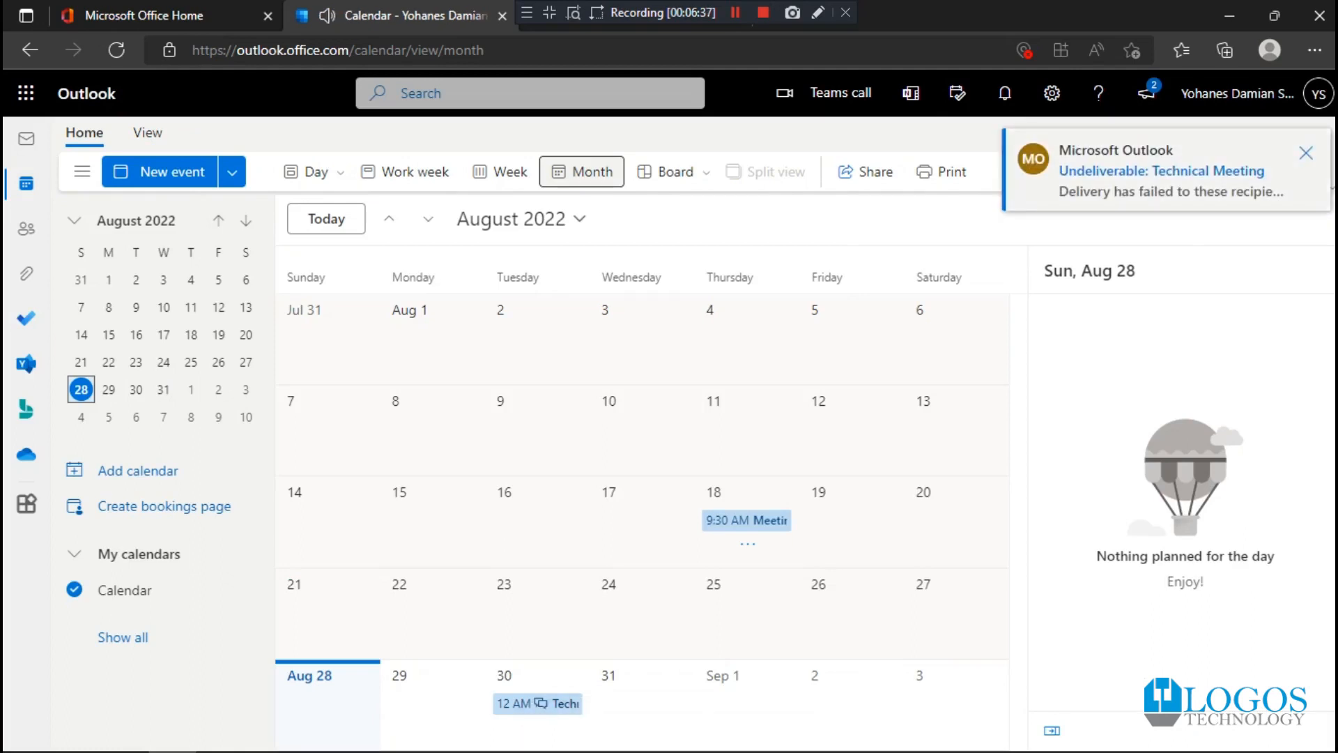
- Check the undeliverable notification for Technical Meeting and show the calendar's agenda for August 30
click(1161, 171)
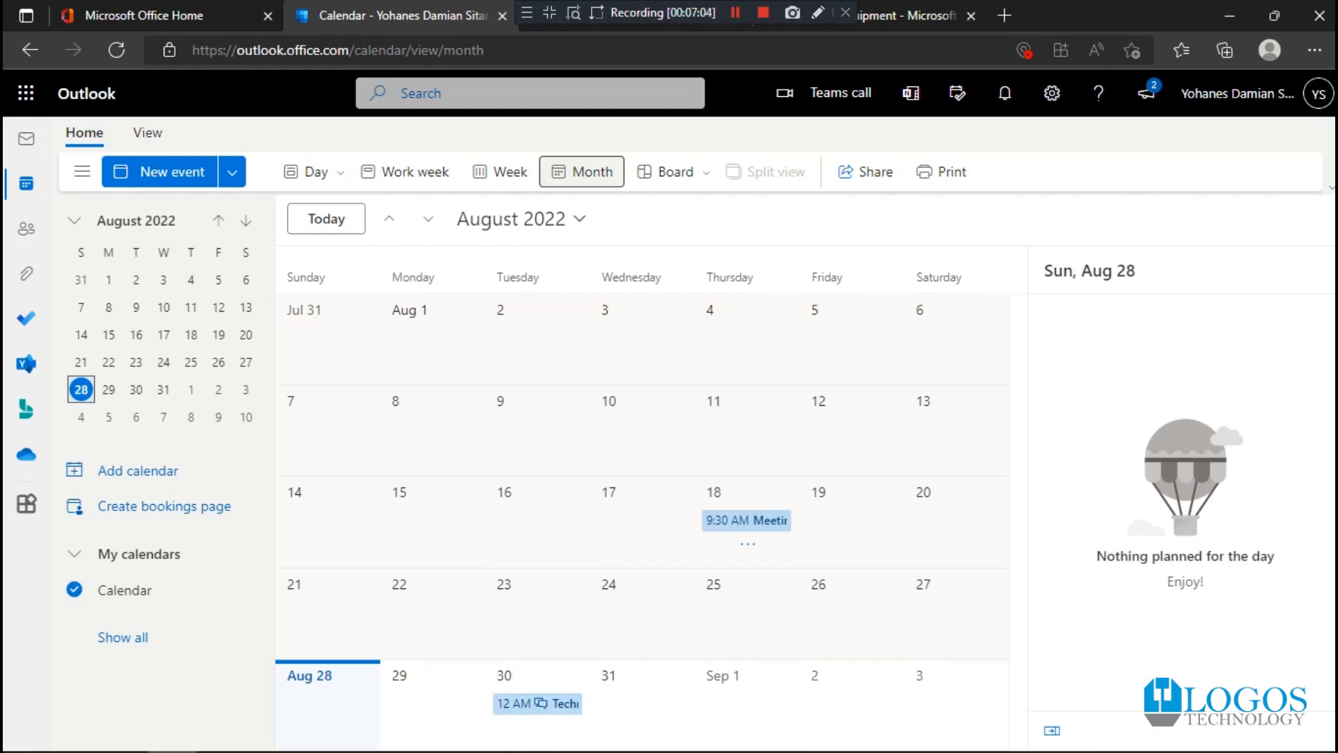
click(538, 727)
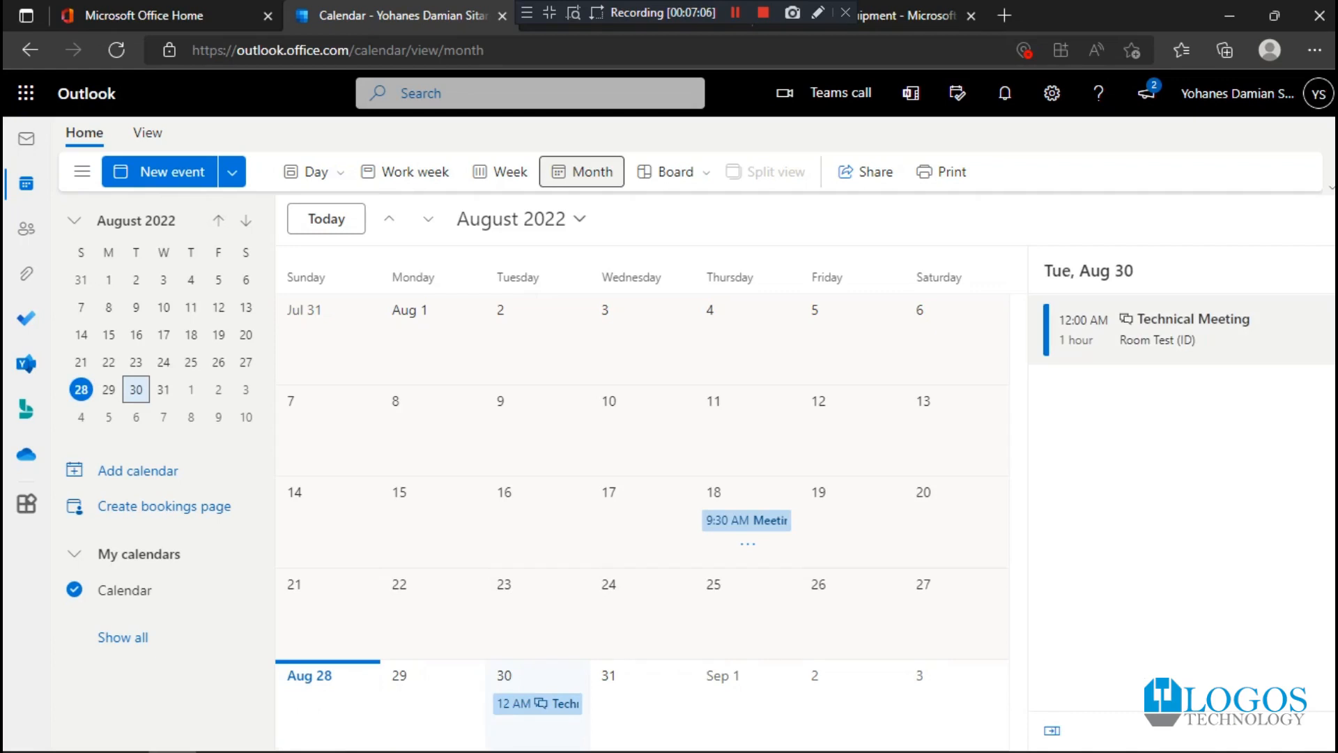